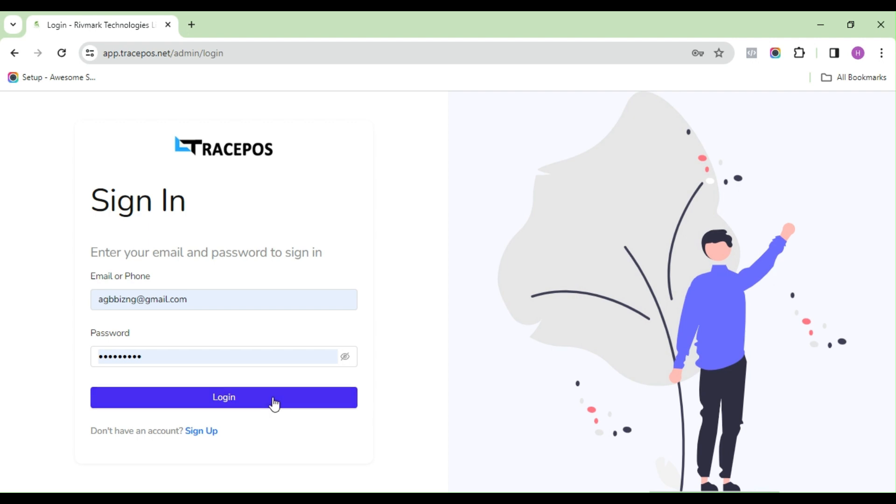
Step: Log in with the prefilled credentials and start a new purchase from the purchases list
click(250, 400)
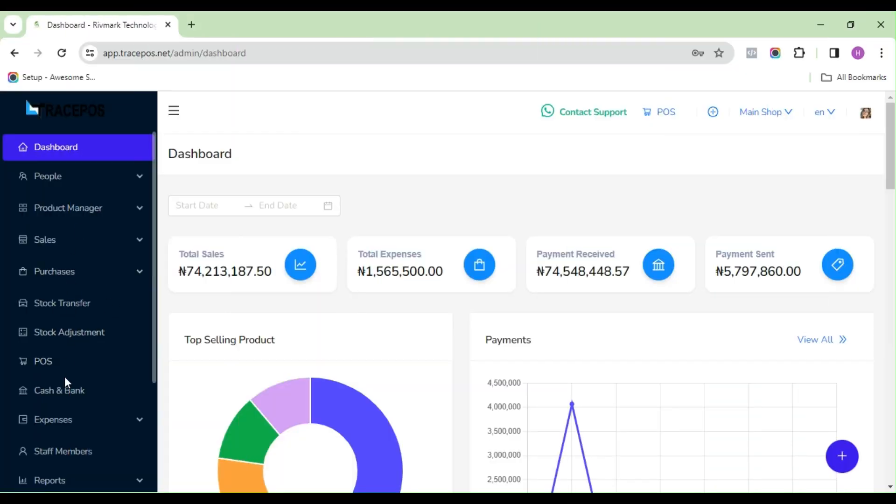
click(63, 272)
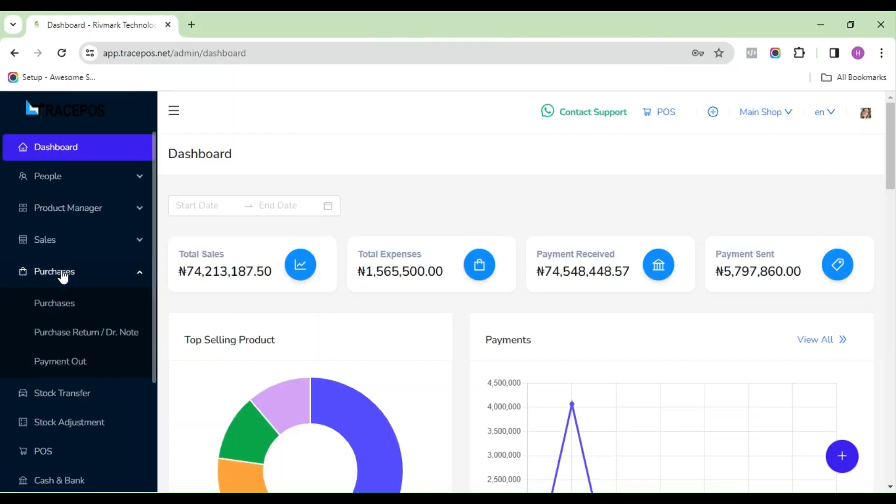
click(56, 303)
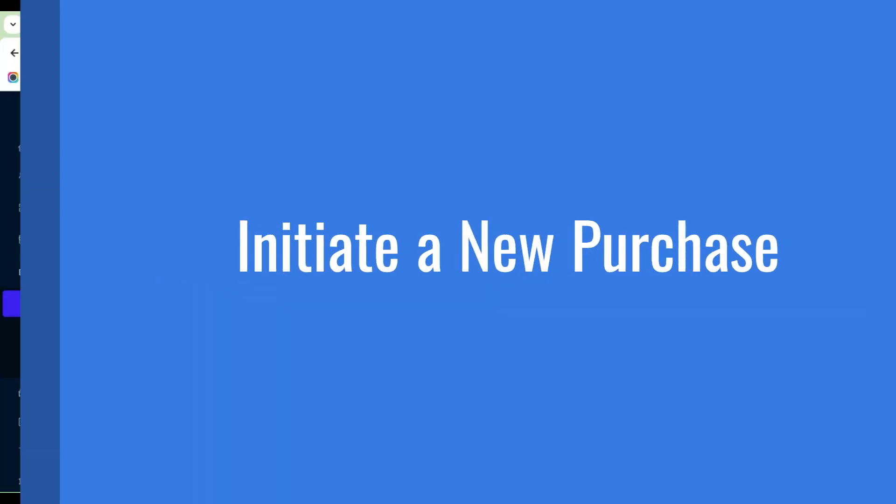
click(226, 206)
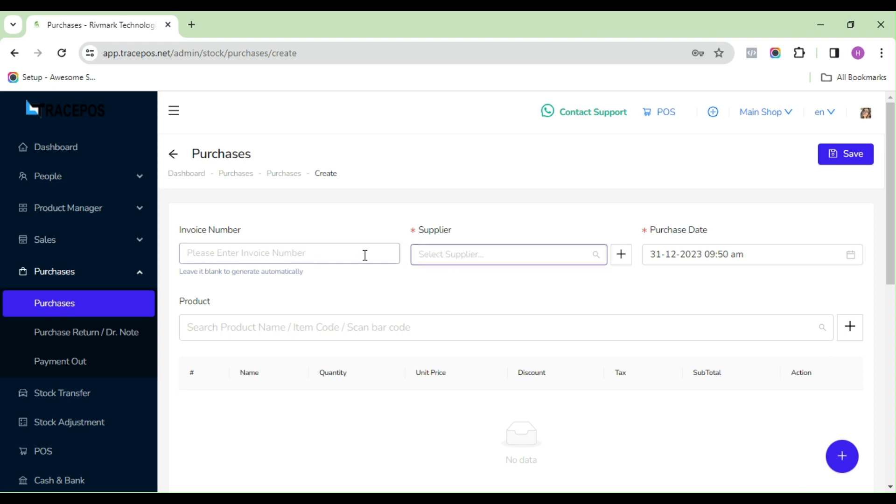
click(436, 256)
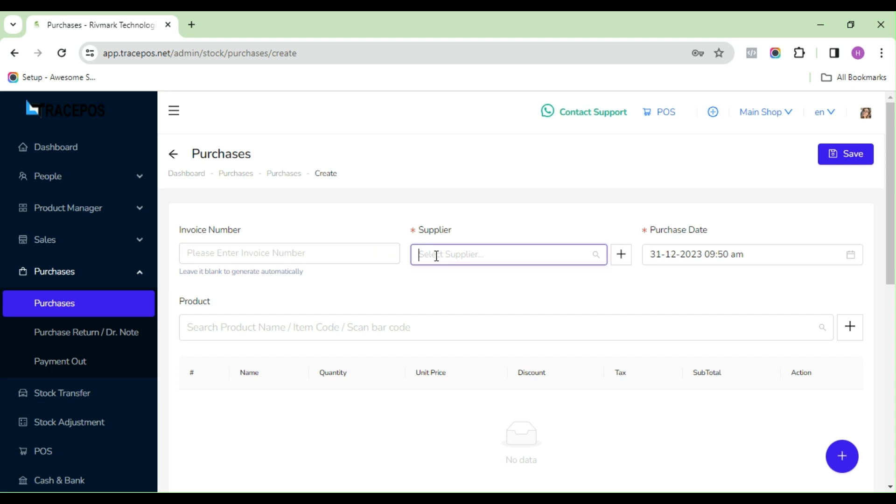
text(wi)
key(BackSpace)
key(BackSpace)
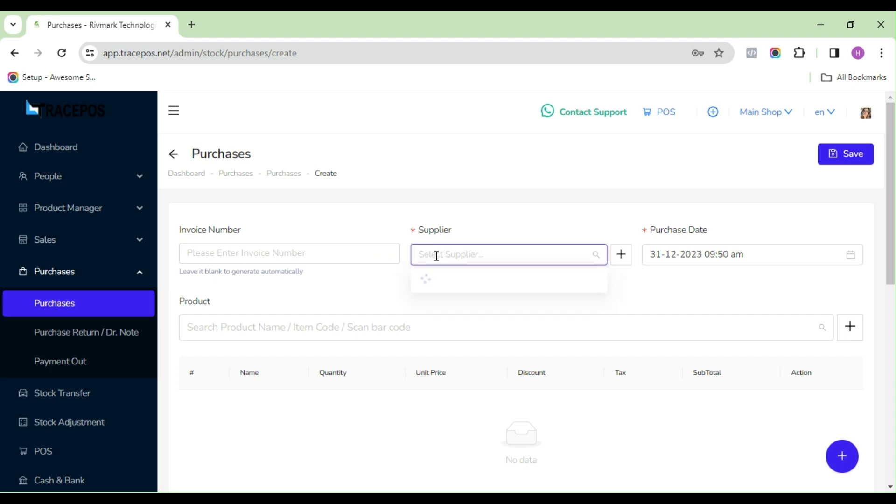
text(gen)
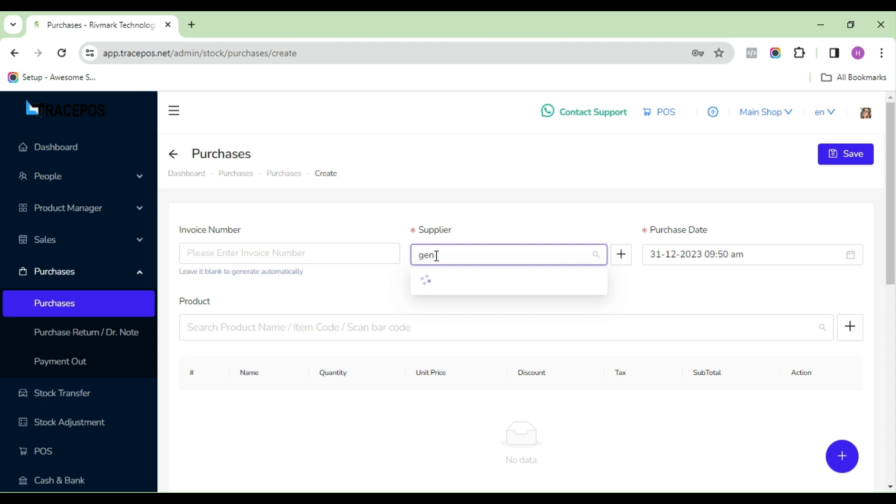
click(472, 221)
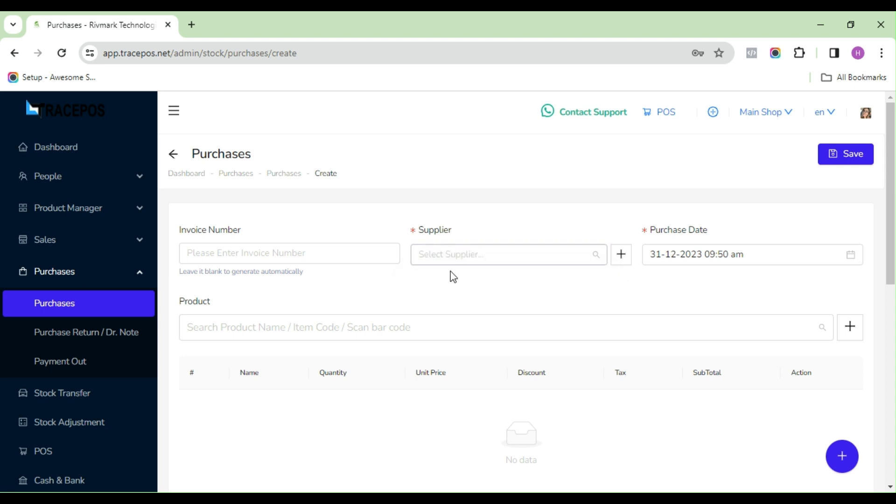
Step: Enter 0989 as the invoice number and choose Default Supplier as the purchase's supplier
click(271, 249)
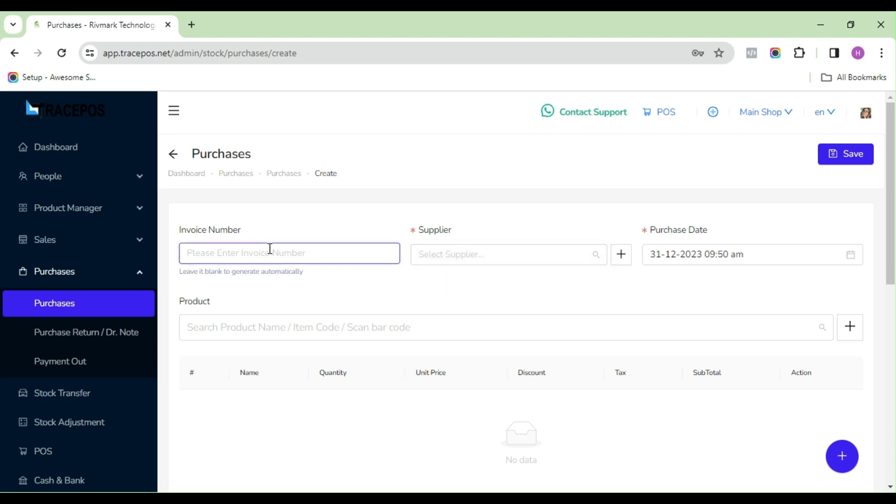
text(0989)
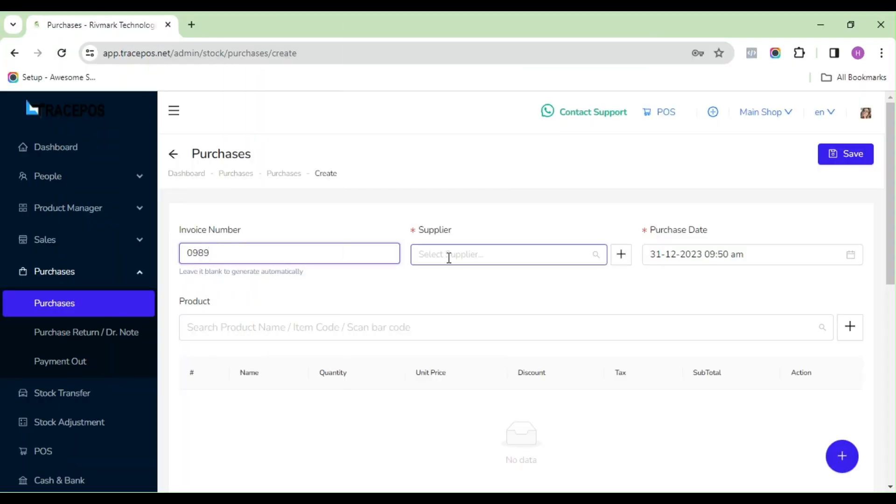
click(448, 257)
text(def)
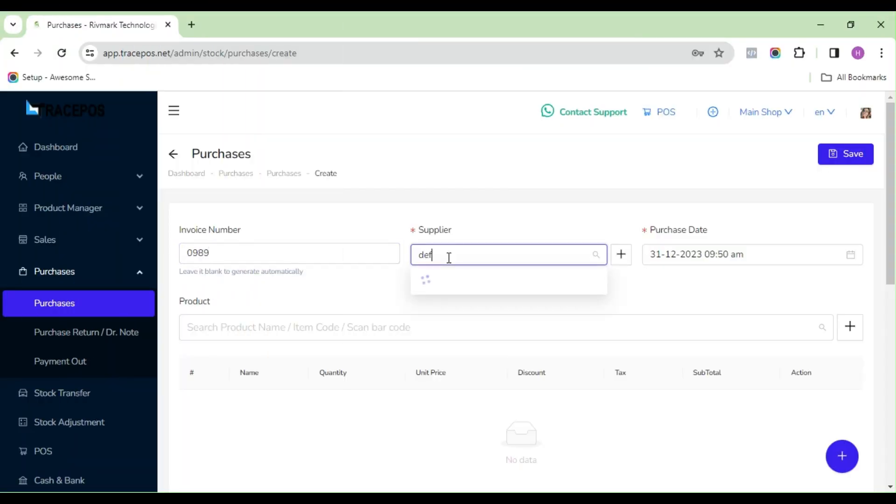
text(au)
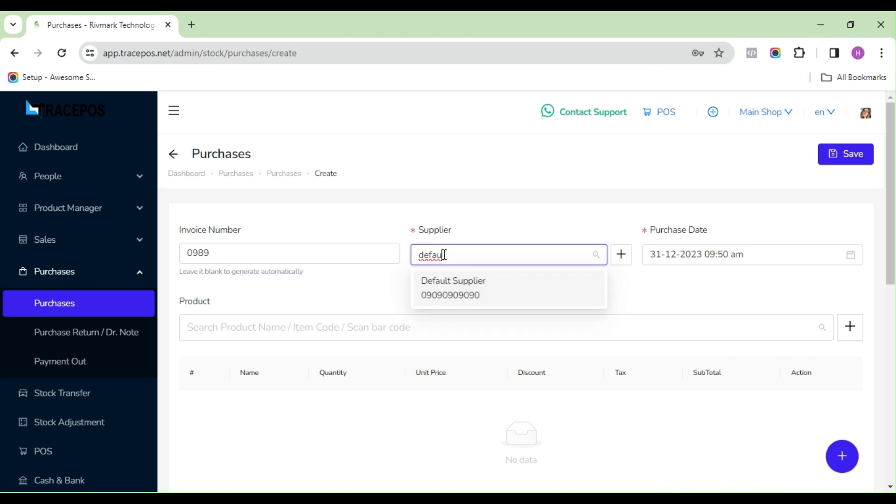
click(480, 294)
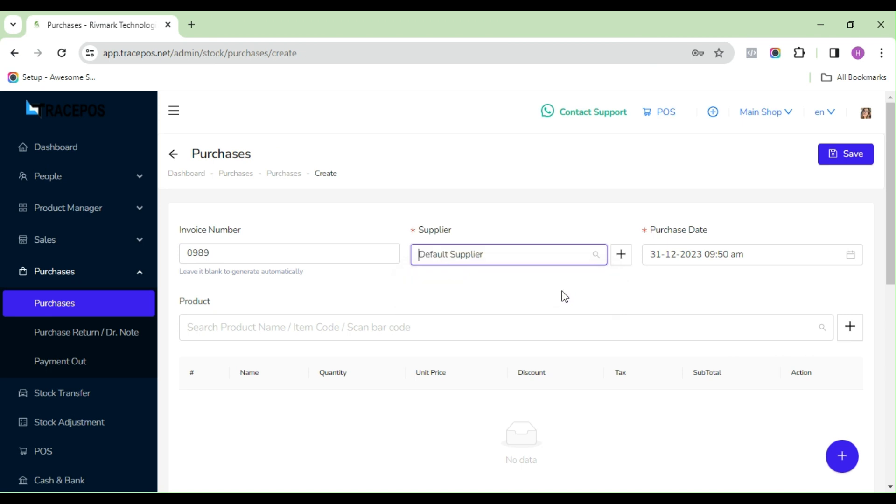
click(490, 258)
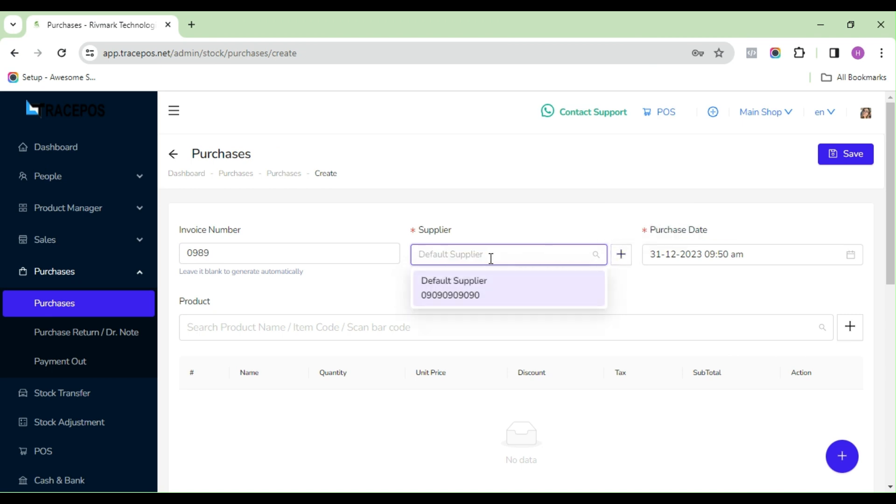
text(d)
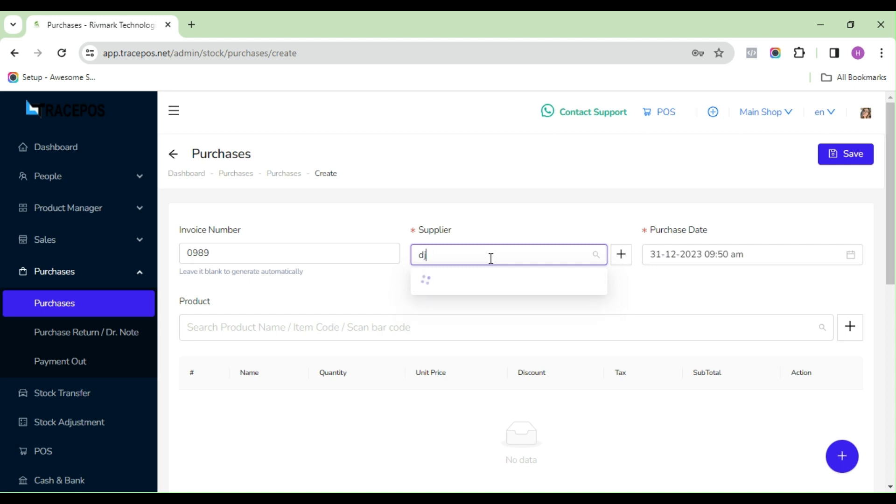
key(BackSpace)
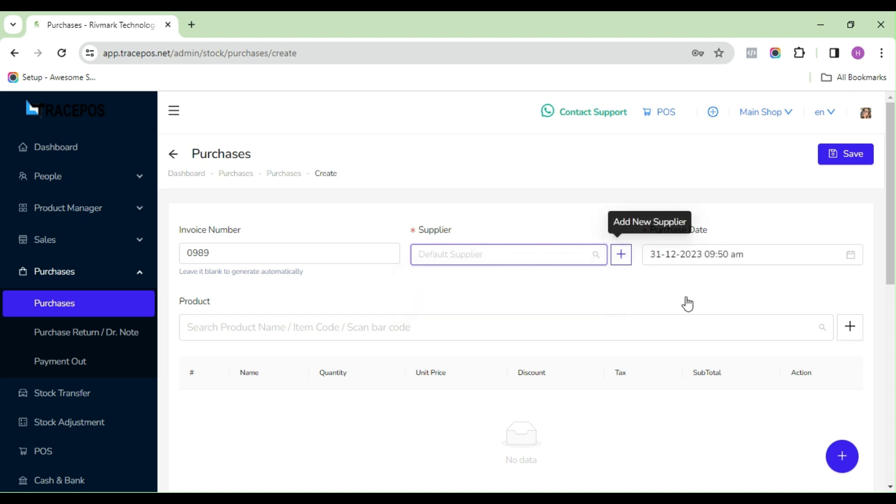
Step: Look through all fields of the new supplier form, from name and phone number to shipping address, and cancel it
click(622, 254)
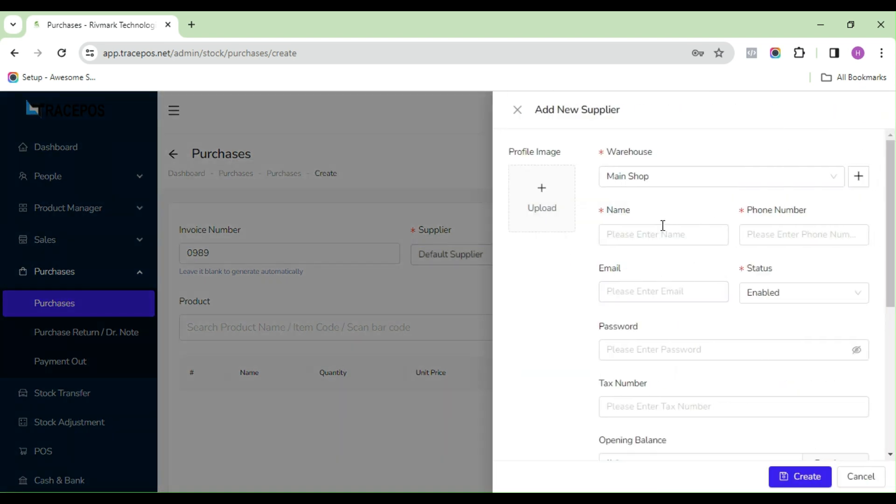
click(619, 242)
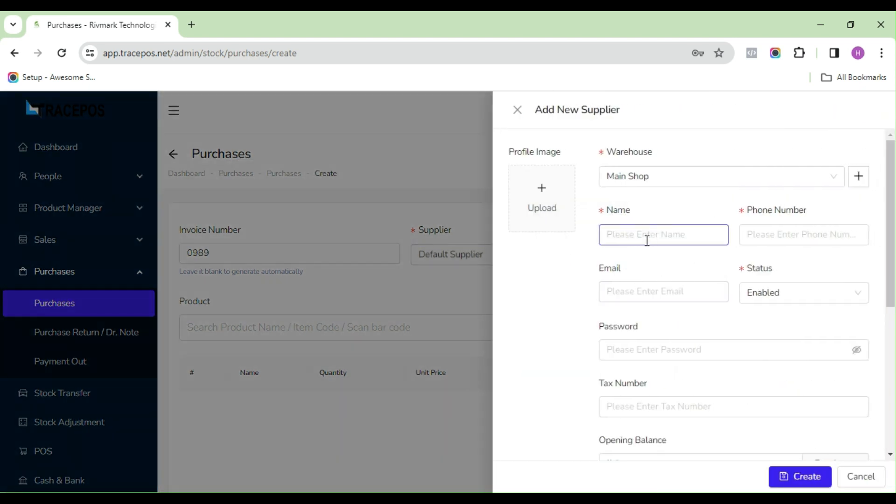
click(766, 240)
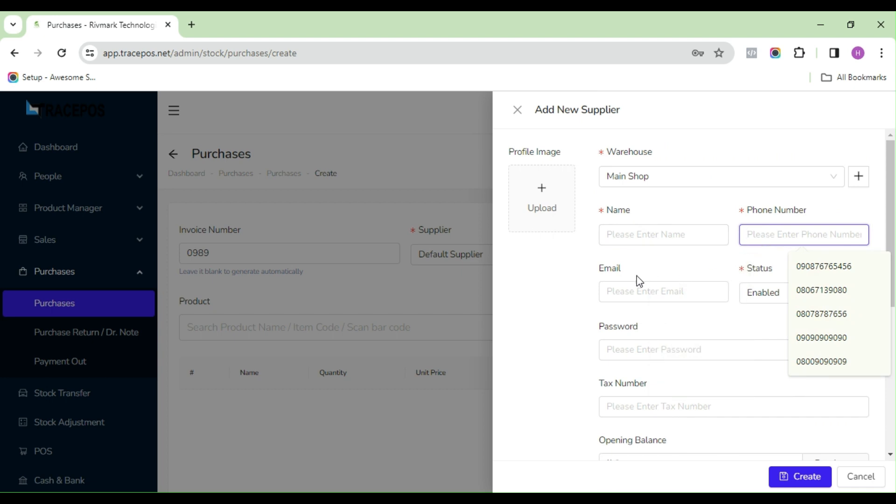
click(642, 297)
scroll(610, 364, down, 4)
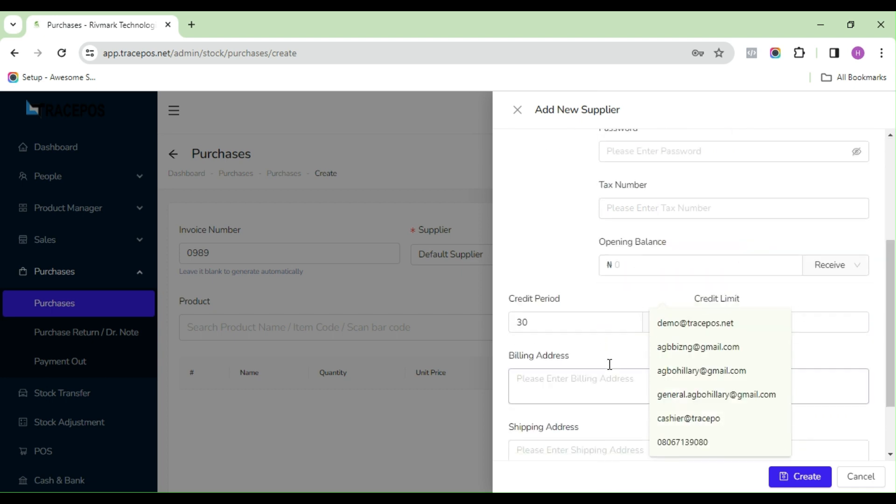
scroll(566, 405, down, 2)
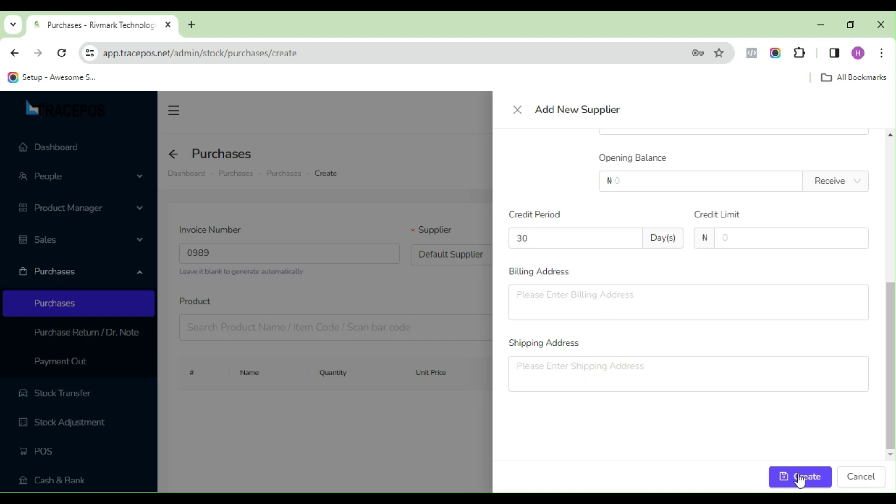
click(857, 478)
click(481, 250)
click(487, 253)
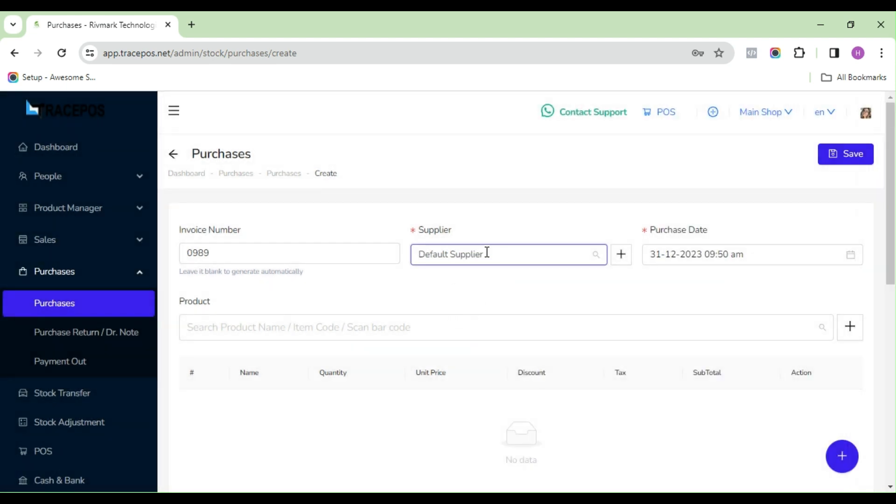
text(de)
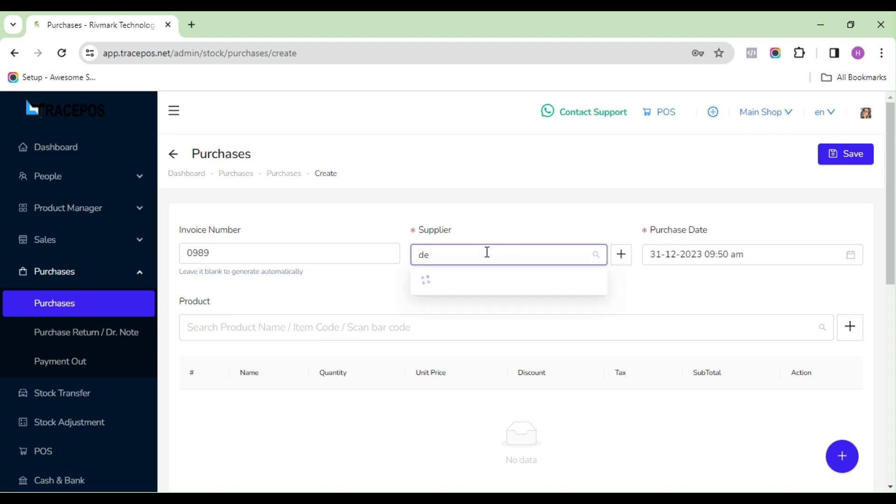
click(477, 276)
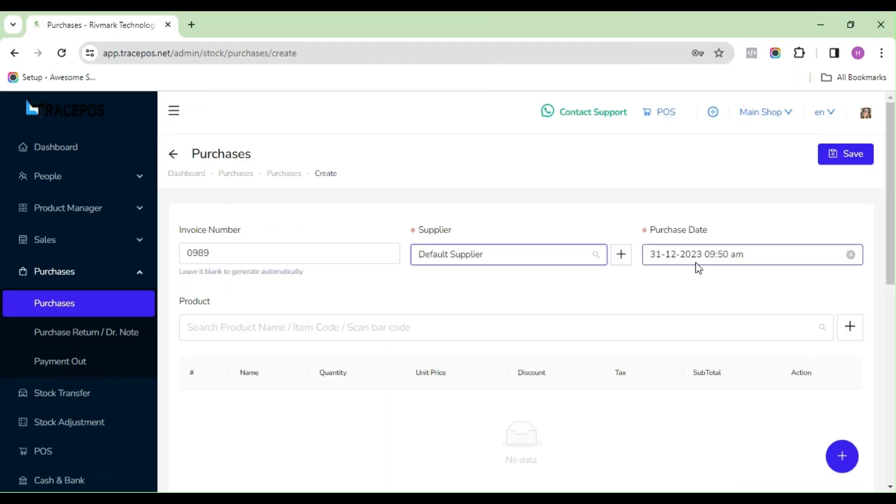
click(689, 253)
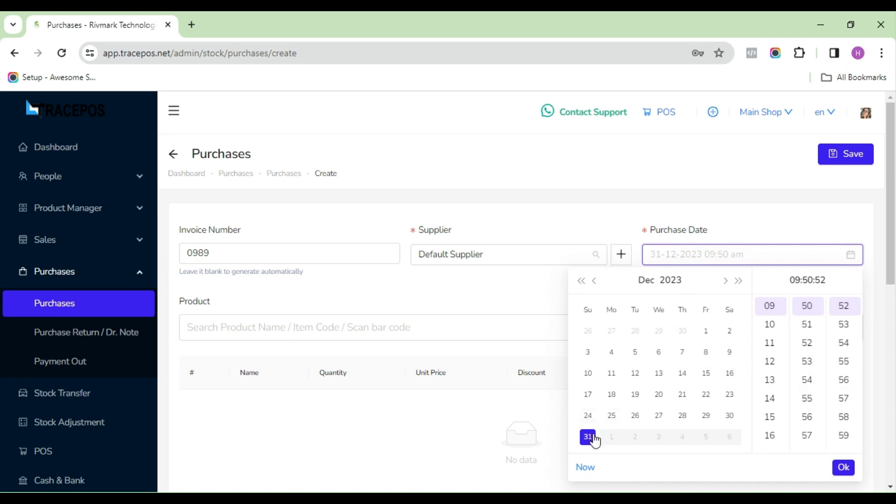
click(846, 469)
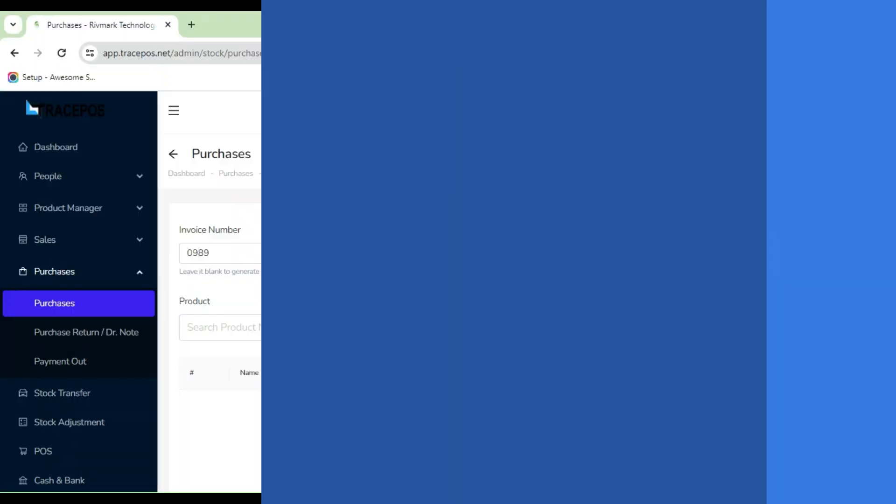
Step: Search the products for "po" and add POS Android Terminal to the purchase
click(406, 327)
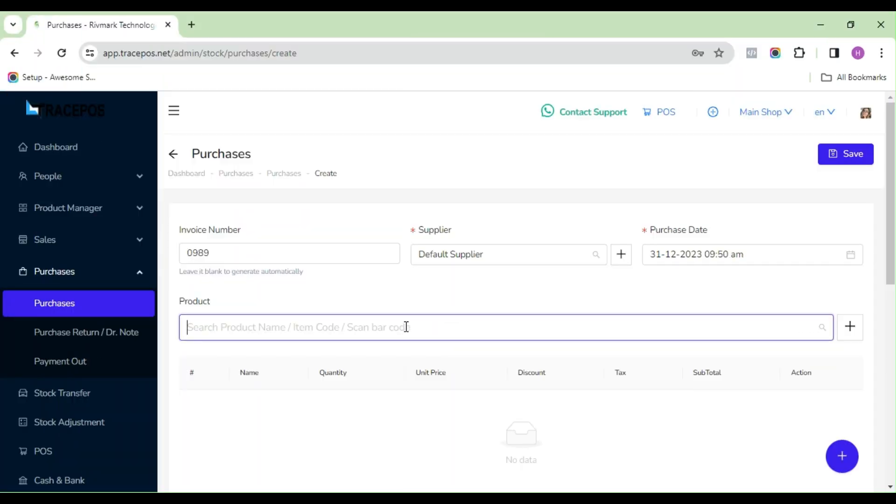
text(po)
key(BackSpace)
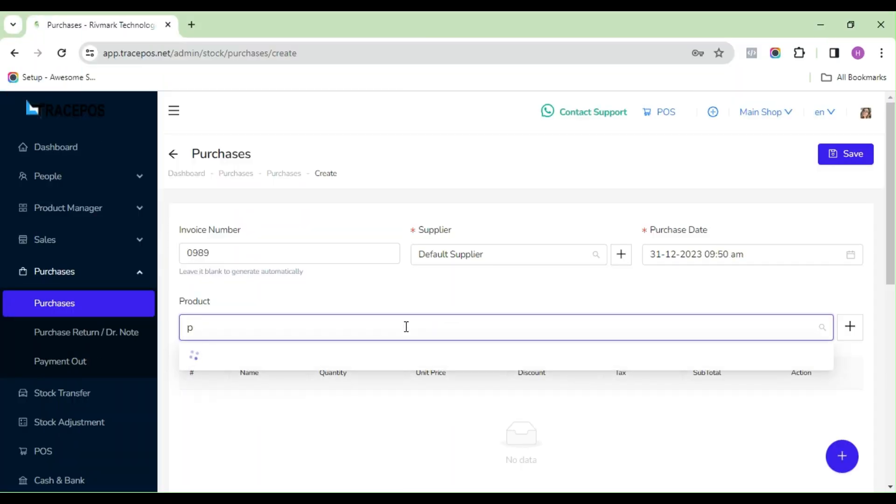
text(o)
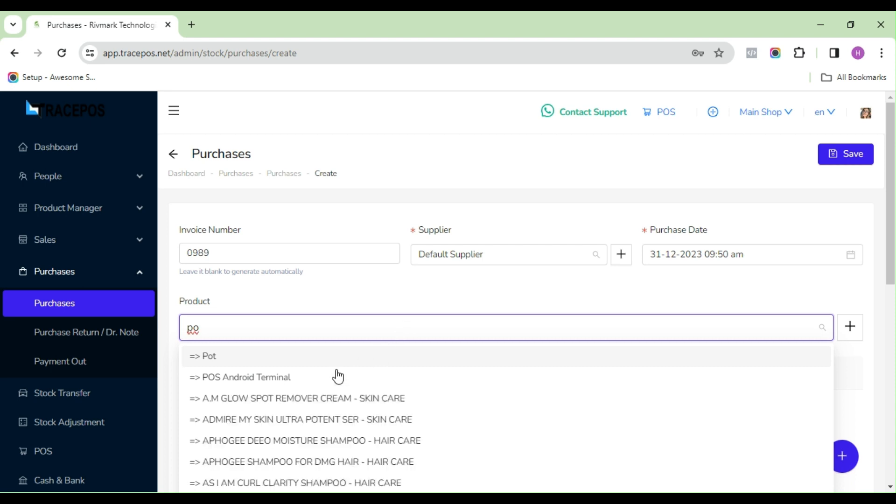
click(270, 381)
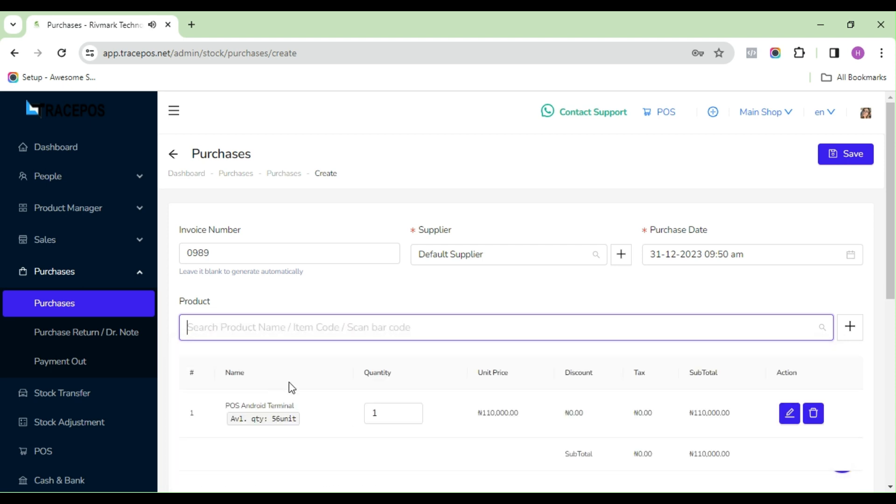
Step: Set the quantity of POS Android Terminal to 10
click(378, 416)
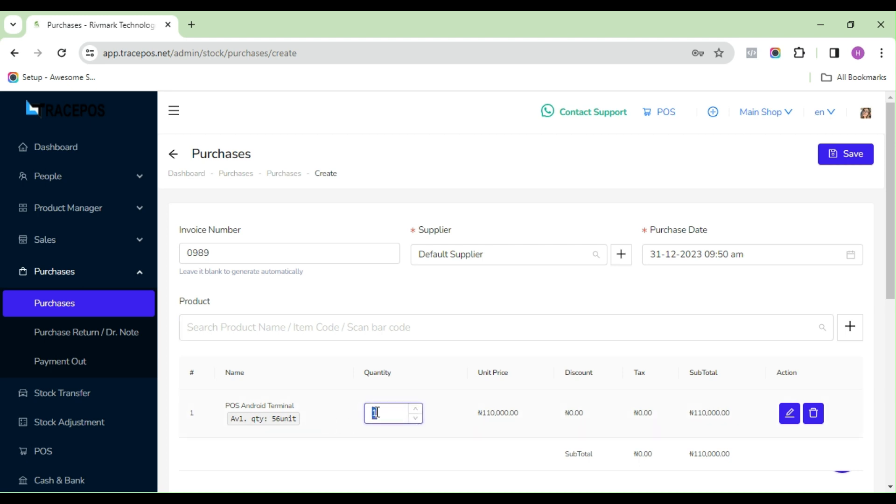
text(0)
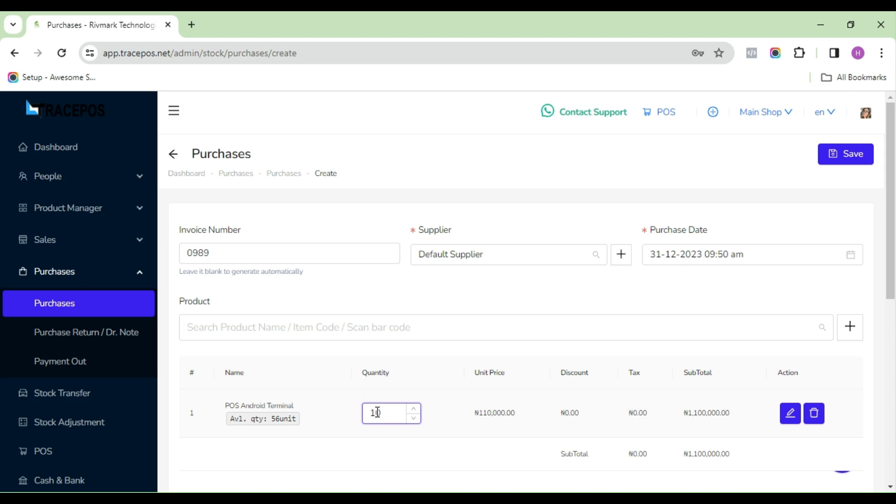
click(507, 432)
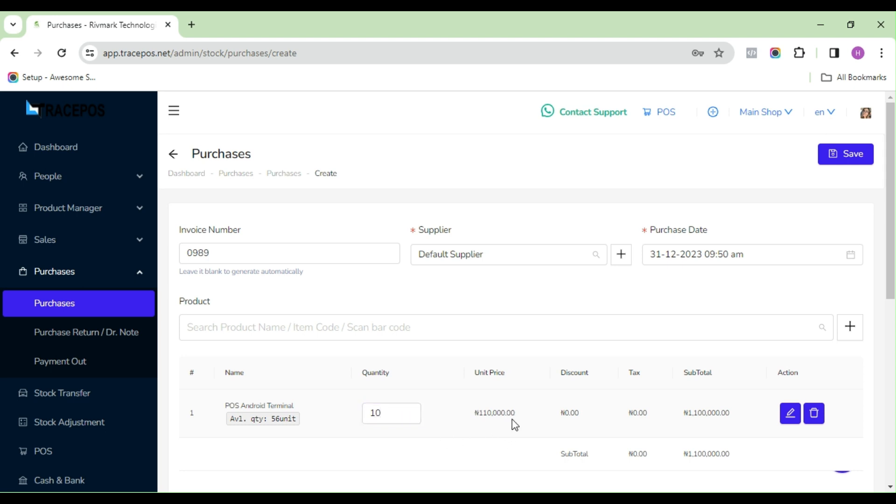
click(389, 413)
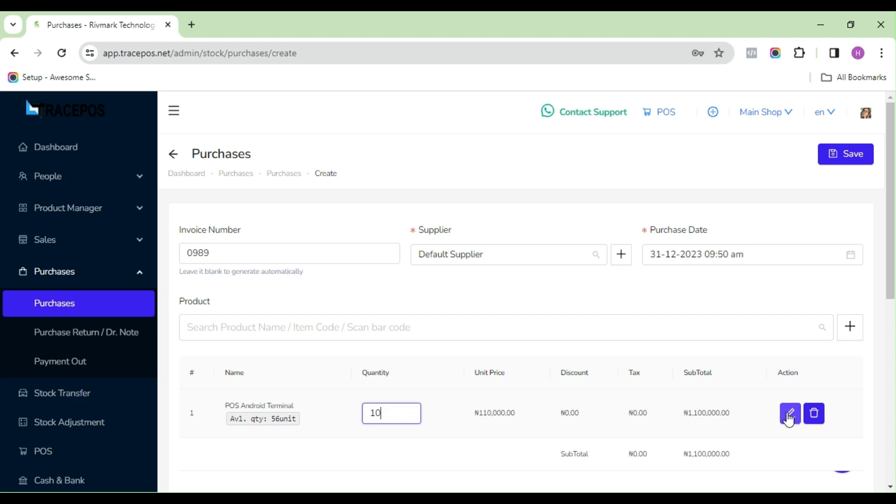
click(842, 334)
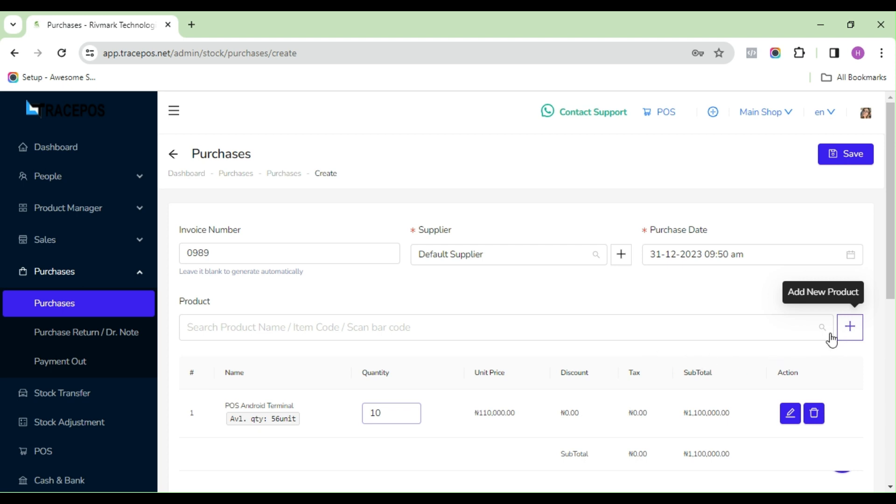
Step: Look through the fields of the new product form, from name and category to price, tax and description, and close it
click(851, 333)
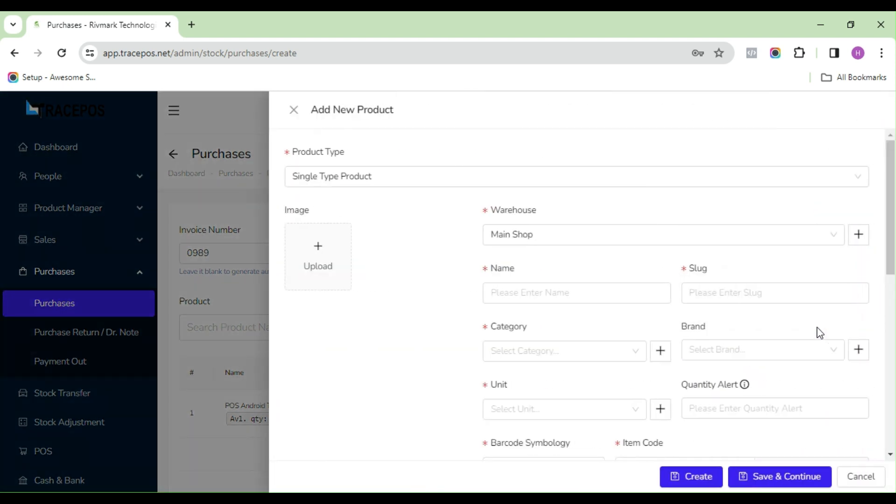
scroll(586, 352, down, 5)
click(471, 301)
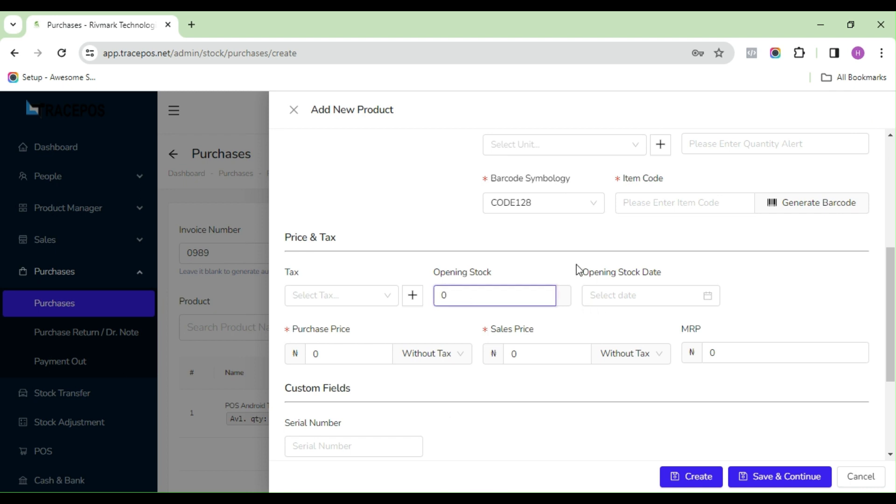
scroll(578, 268, up, 5)
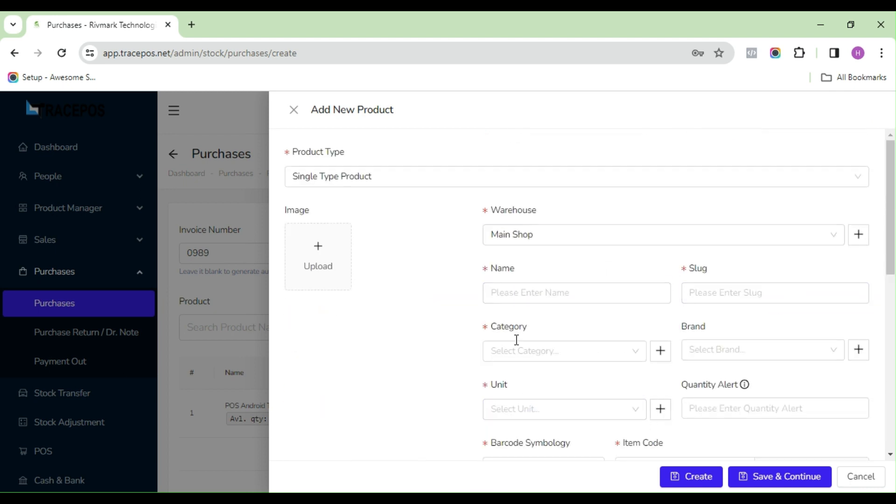
click(501, 288)
key(Tab)
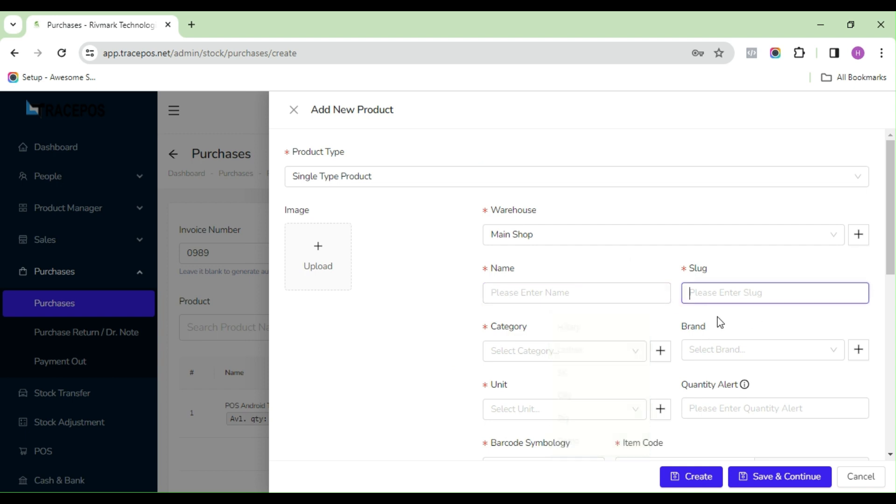
click(503, 346)
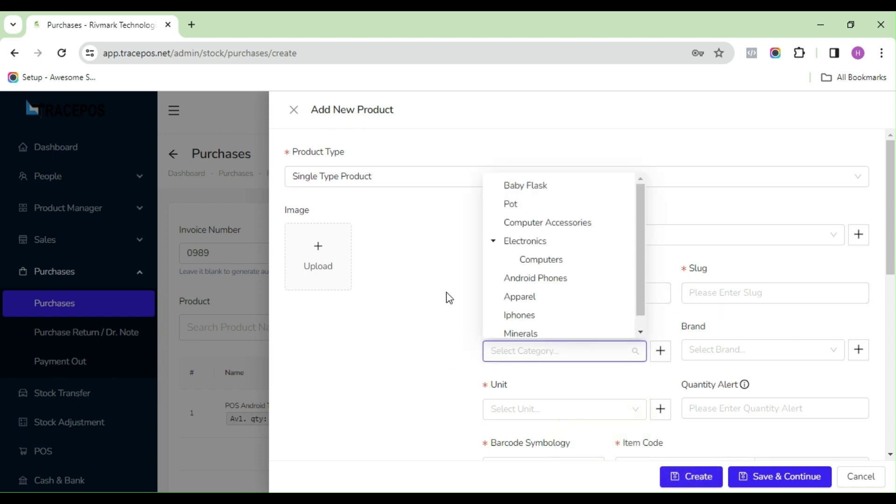
scroll(411, 360, down, 9)
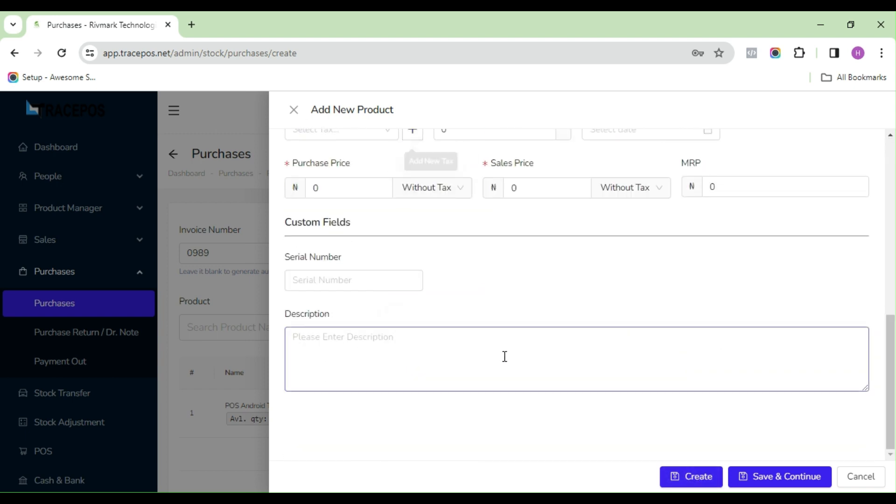
scroll(504, 357, up, 3)
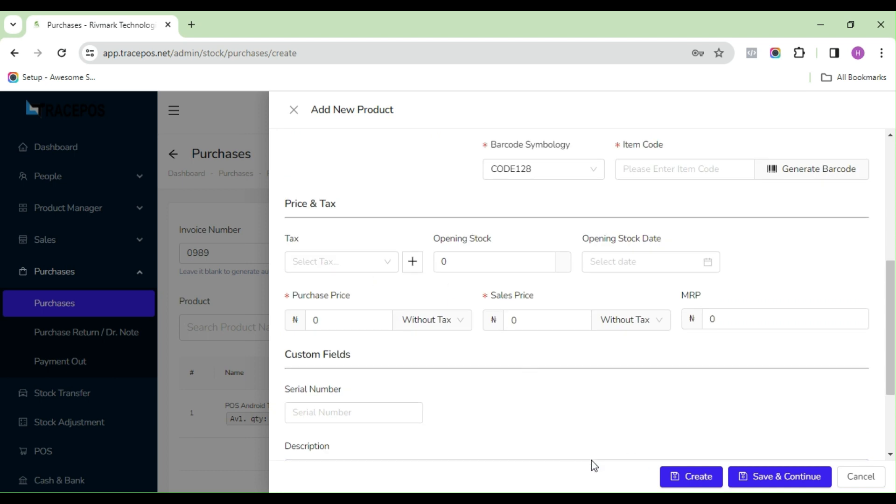
click(294, 111)
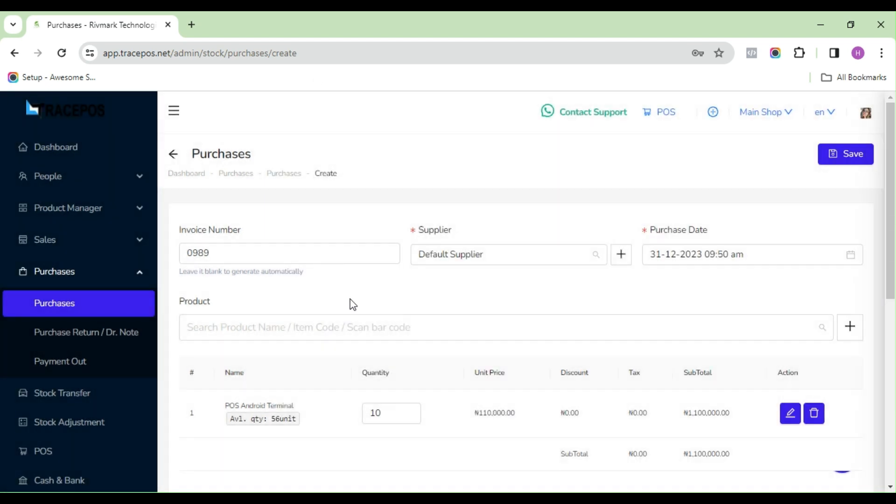
Step: Search the products for "re", add Sony WH-1000XM5 Wireless Headphones to the purchase and set their quantity to 100
click(276, 330)
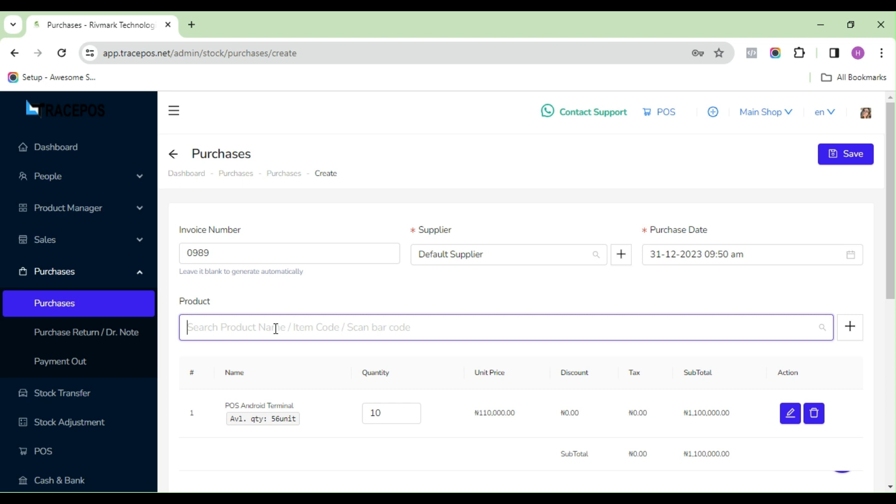
text(re)
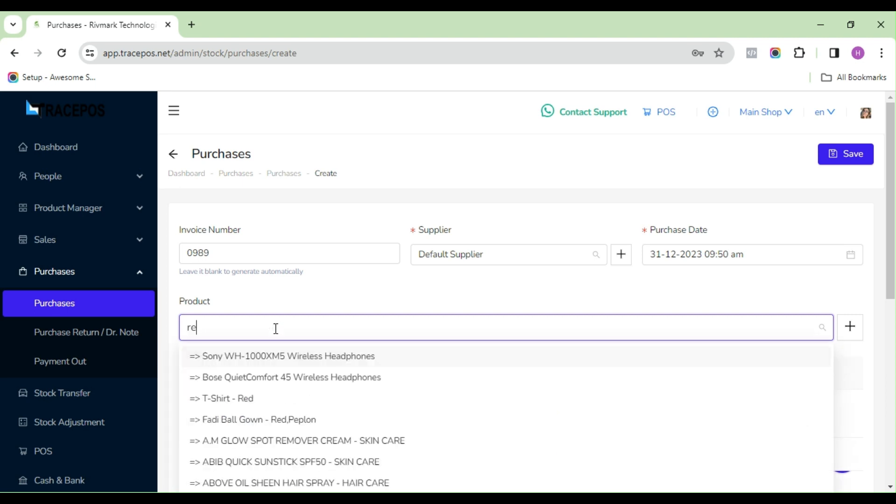
click(412, 356)
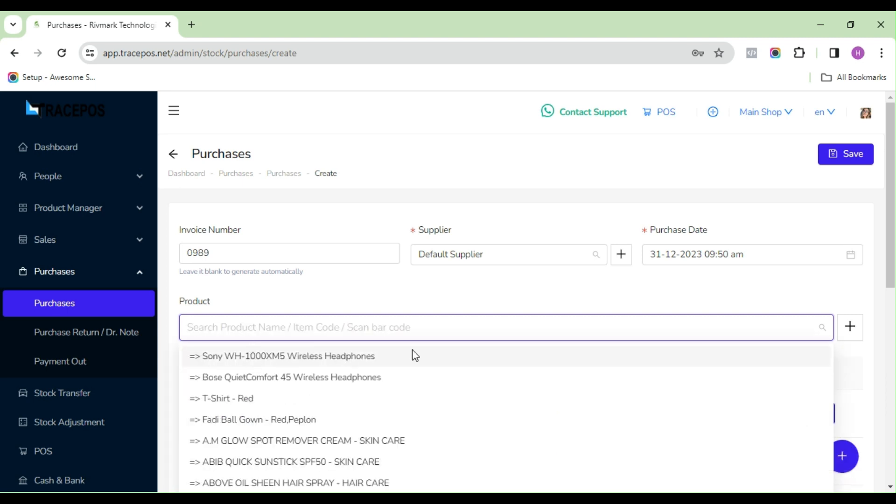
scroll(771, 303, down, 1)
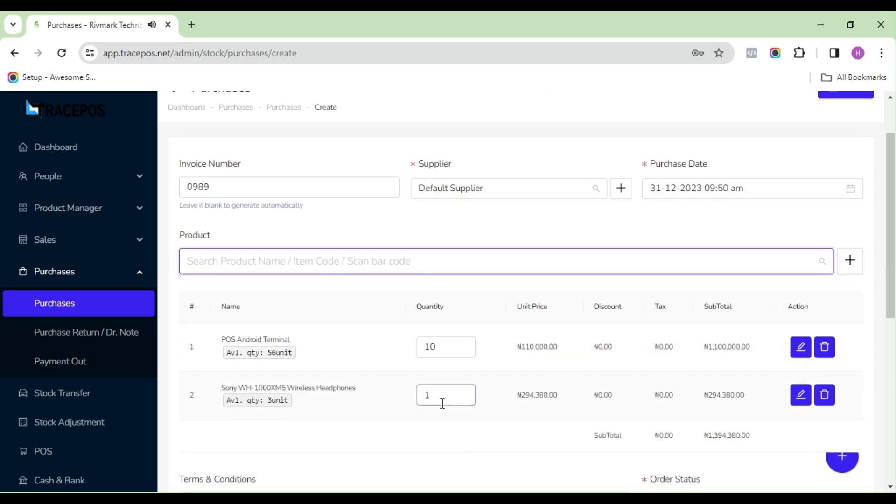
click(441, 396)
text(00)
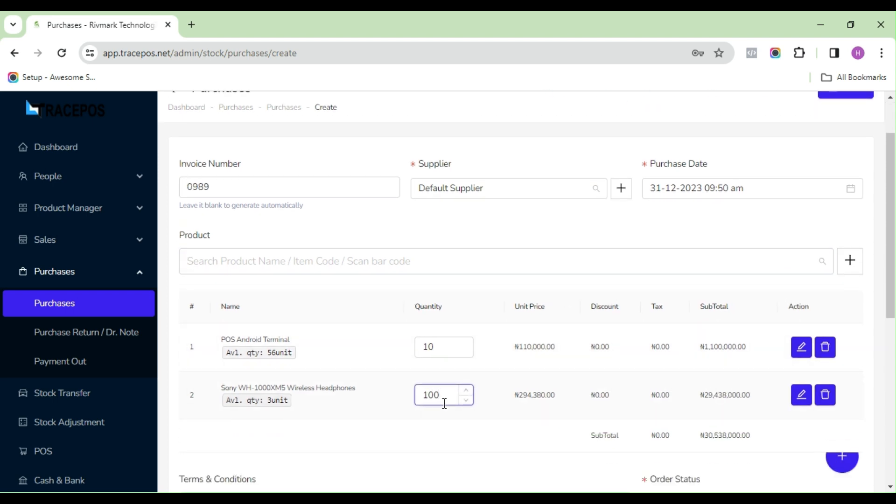
Step: Review the unit price, discount and tax settings of the POS Android Terminal line and update it with the existing values
click(802, 350)
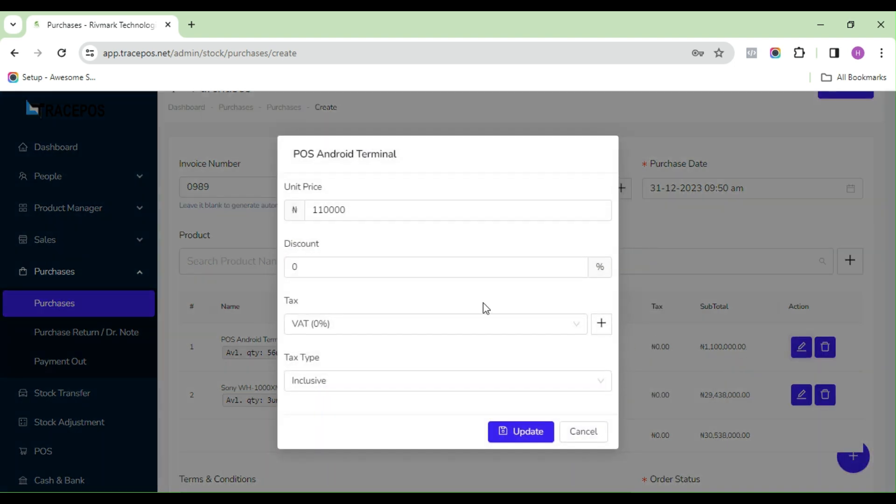
double_click(330, 211)
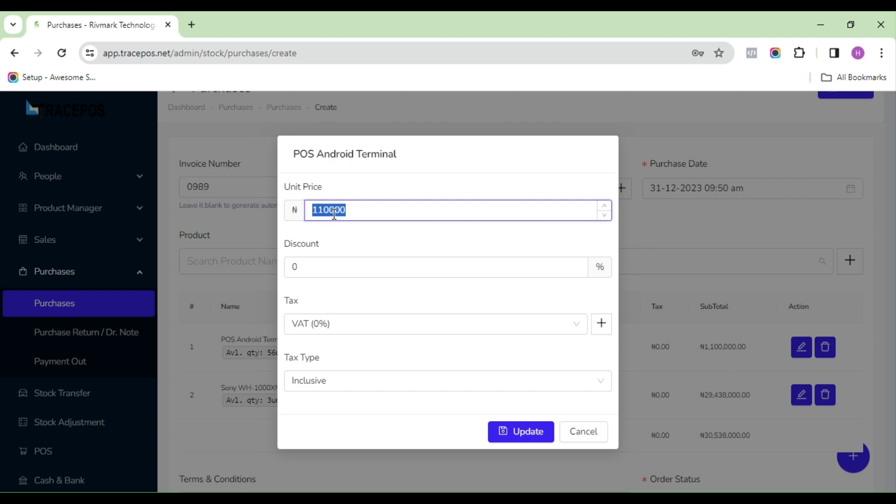
click(510, 436)
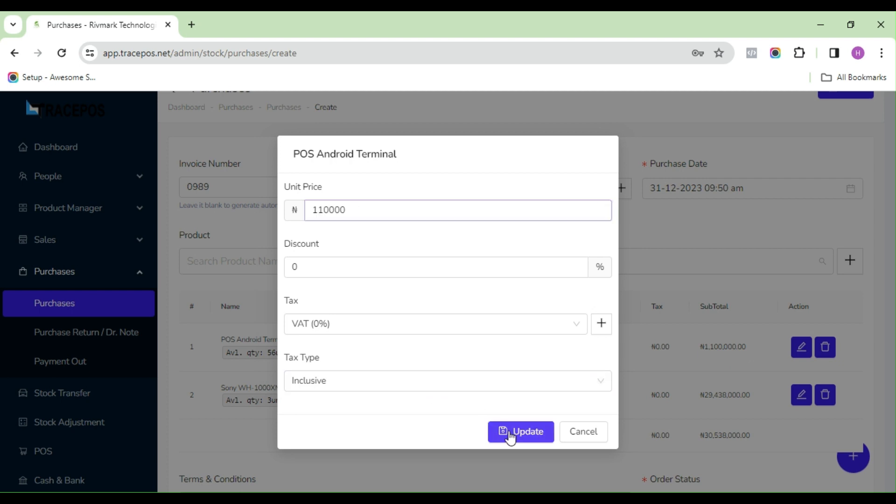
Step: Add T-Shirt - Red to the purchase with a quantity of 100
scroll(455, 411, down, 1)
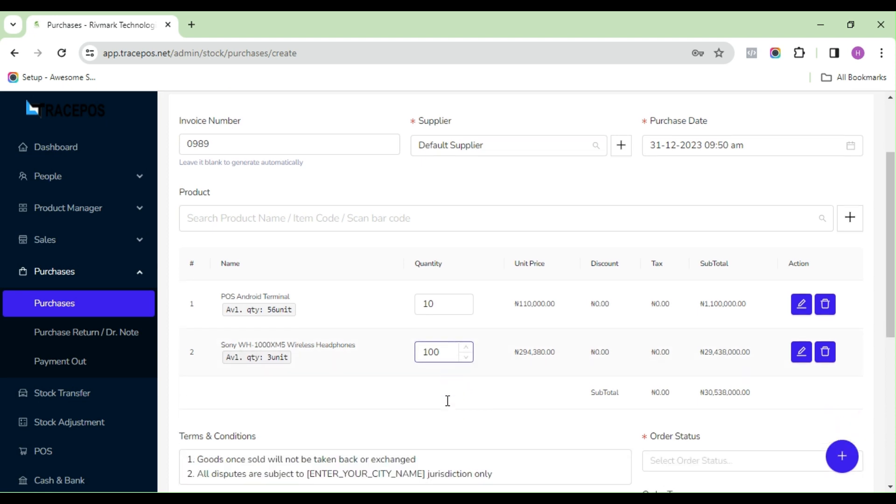
scroll(448, 401, down, 2)
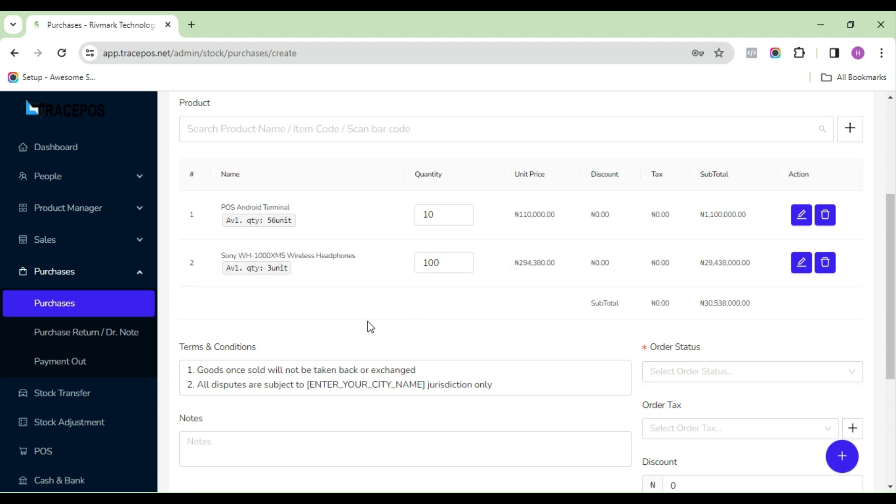
click(207, 133)
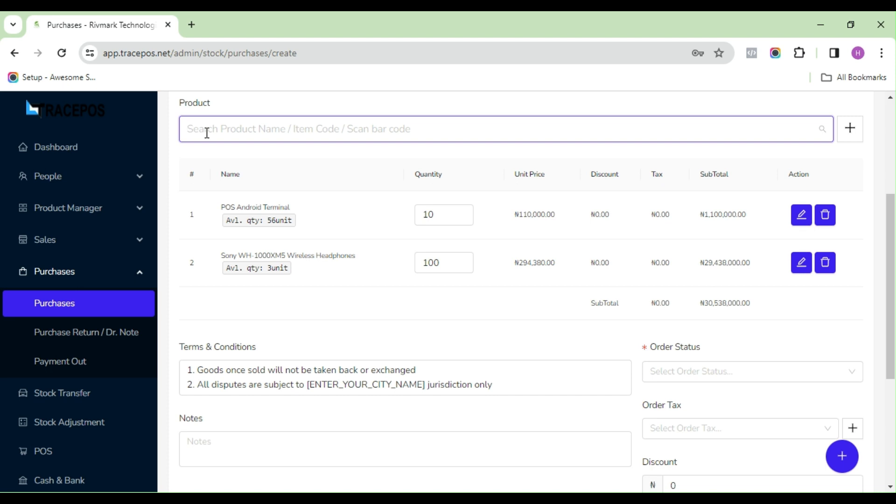
text(d)
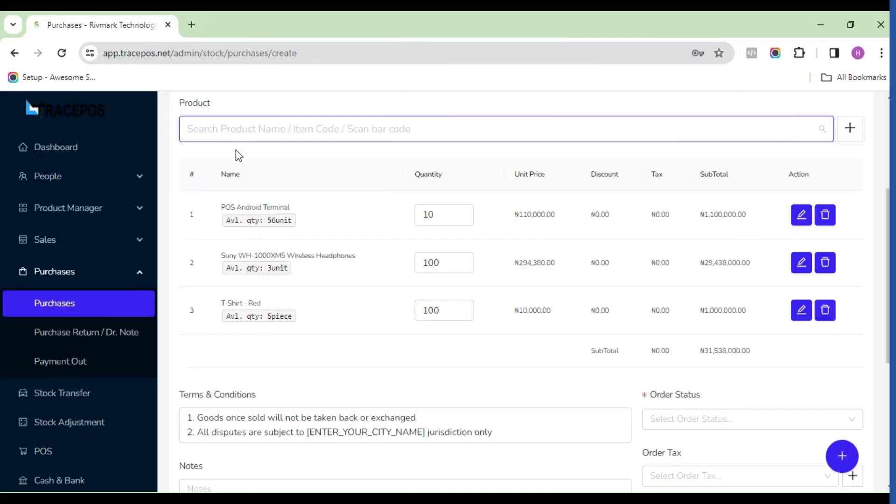
Step: Set the order status of the purchase to Received
scroll(805, 340, down, 2)
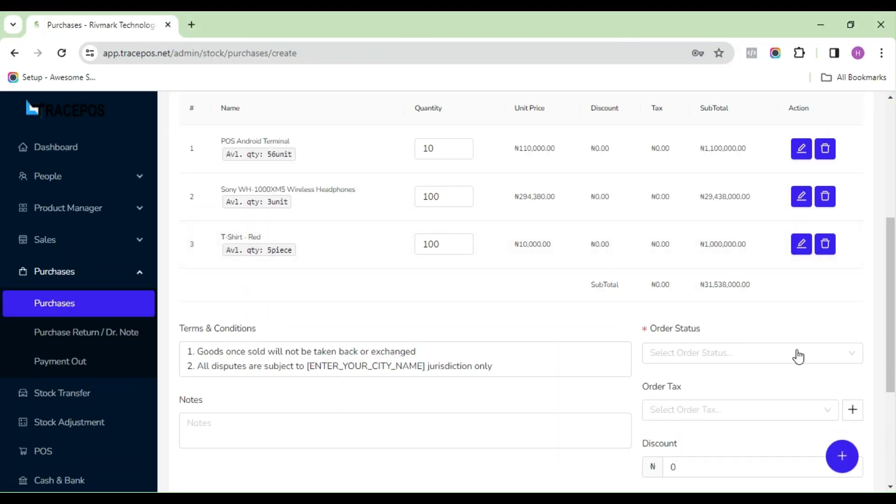
click(841, 356)
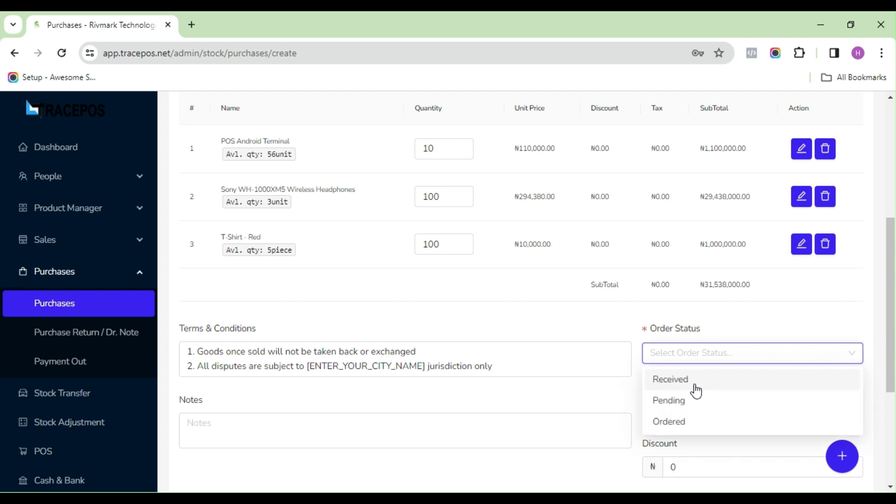
click(675, 385)
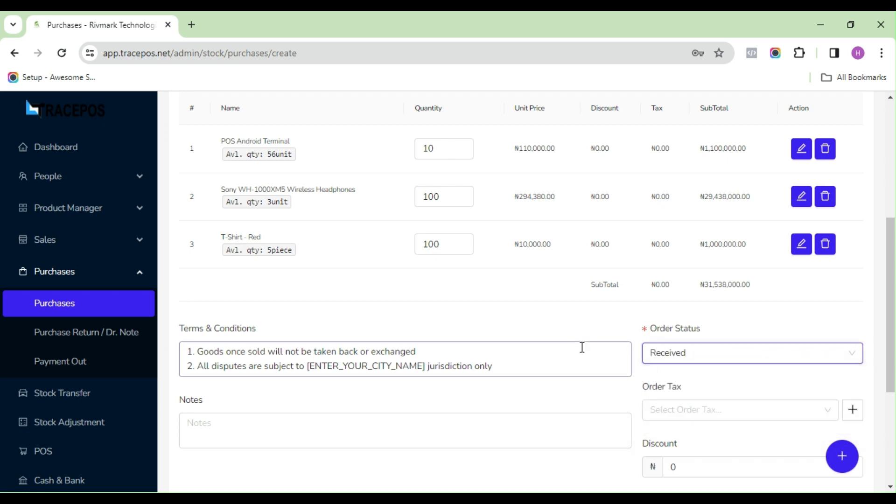
Step: Check the order tax, discount, shipping and grand total, and save the purchase
scroll(600, 341, down, 3)
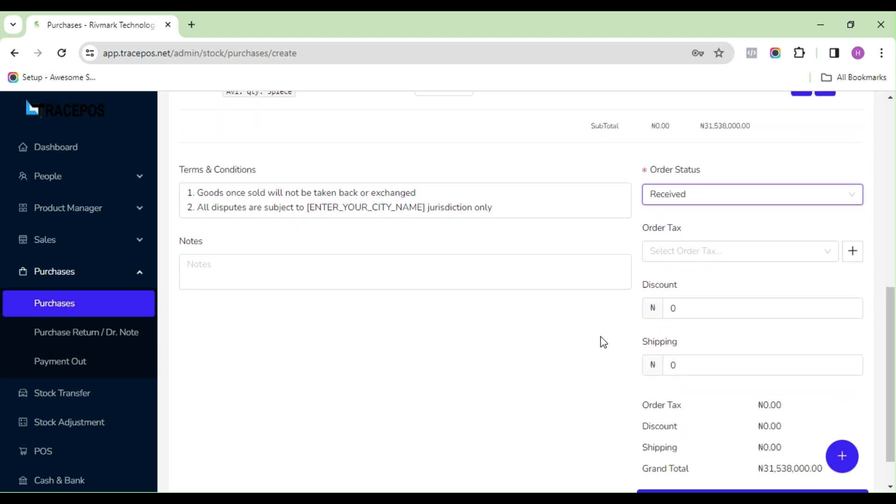
scroll(602, 343, down, 1)
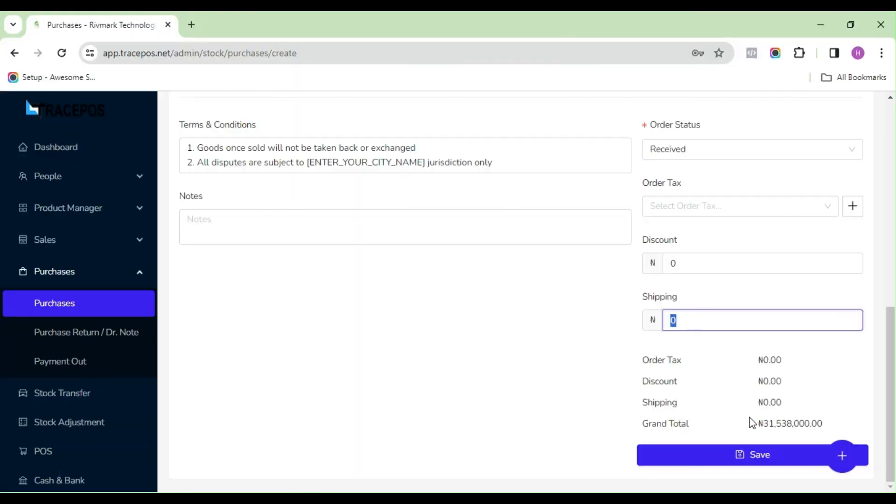
double_click(773, 426)
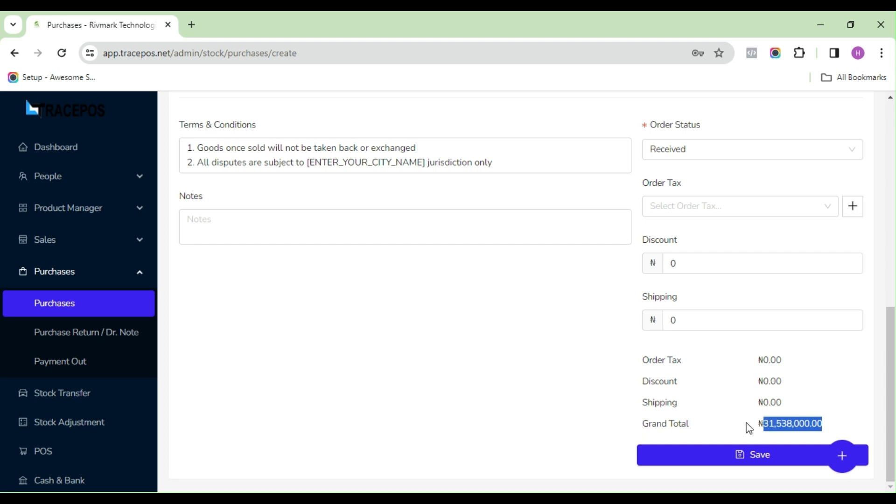
double_click(779, 421)
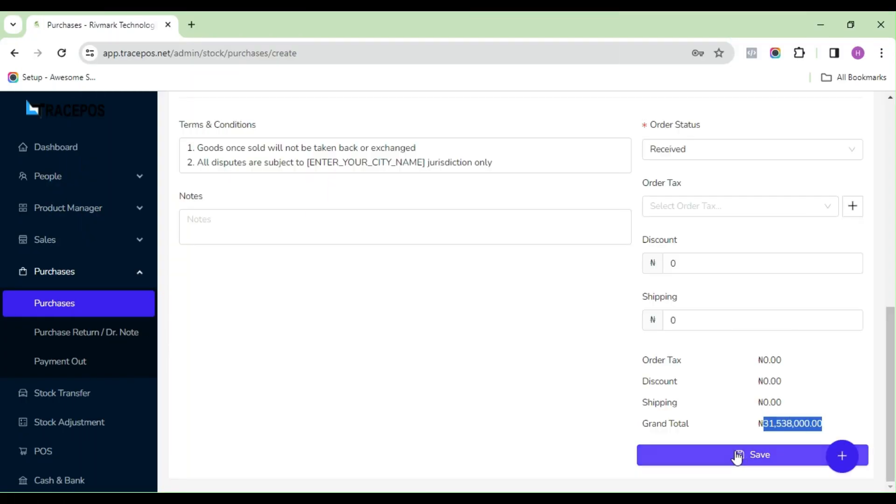
click(737, 454)
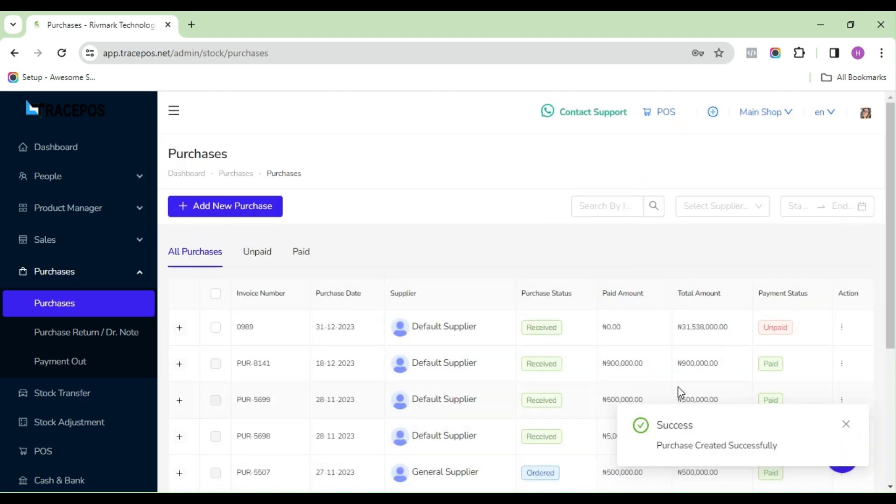
Step: Expand the newly created purchase in the list to check its products and quantities, and collapse it again
click(180, 328)
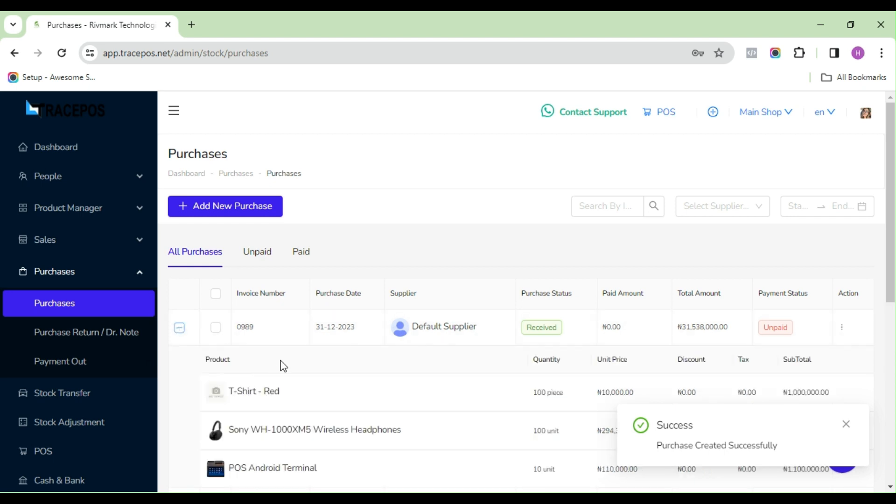
scroll(270, 346, down, 3)
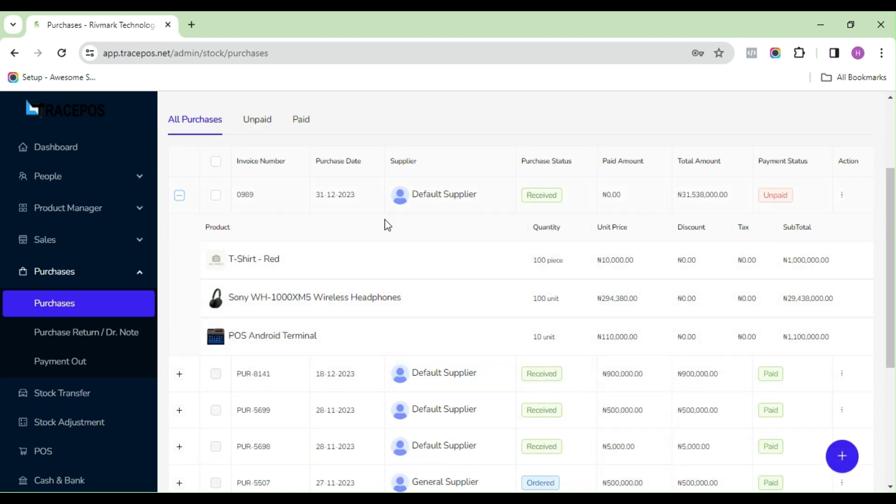
click(180, 196)
double_click(247, 195)
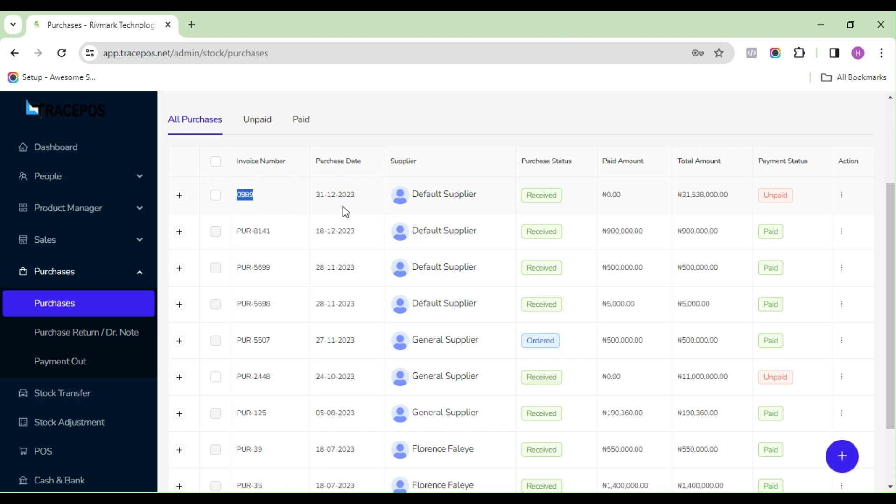
Step: View the details of the new unpaid purchase, look through its amounts and payments, and open a new payment form for it
click(842, 196)
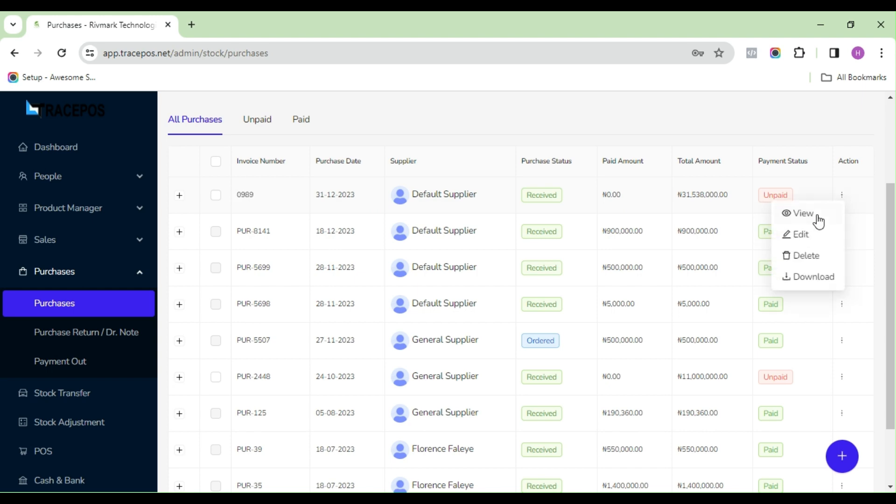
click(815, 217)
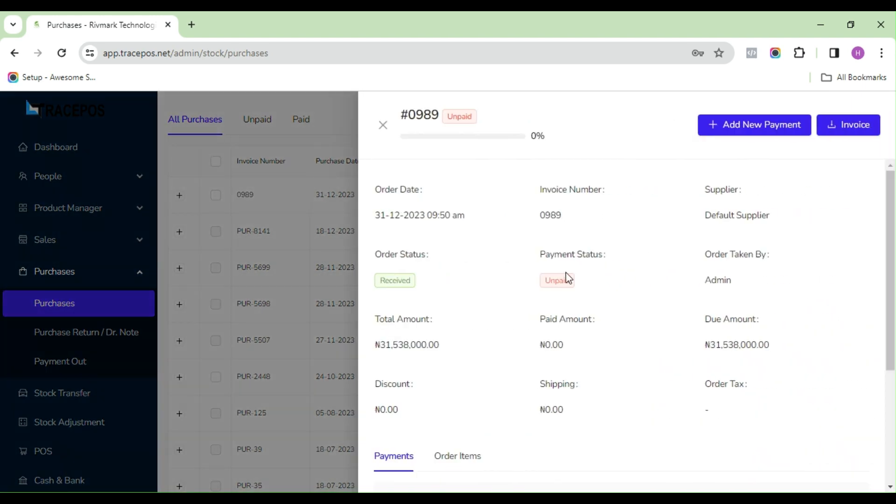
scroll(453, 289, down, 3)
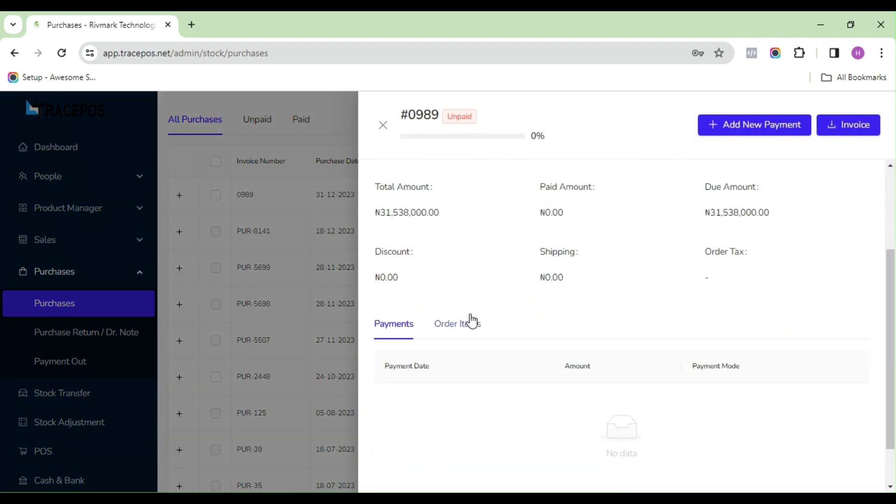
scroll(471, 321, up, 3)
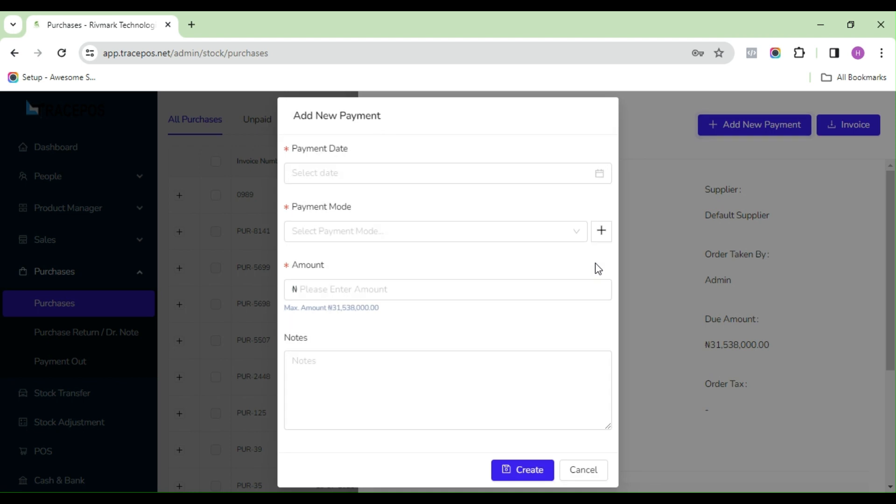
Step: Set the payment date to 31-12-2023 and the payment mode to First Bank for the new payment
click(323, 173)
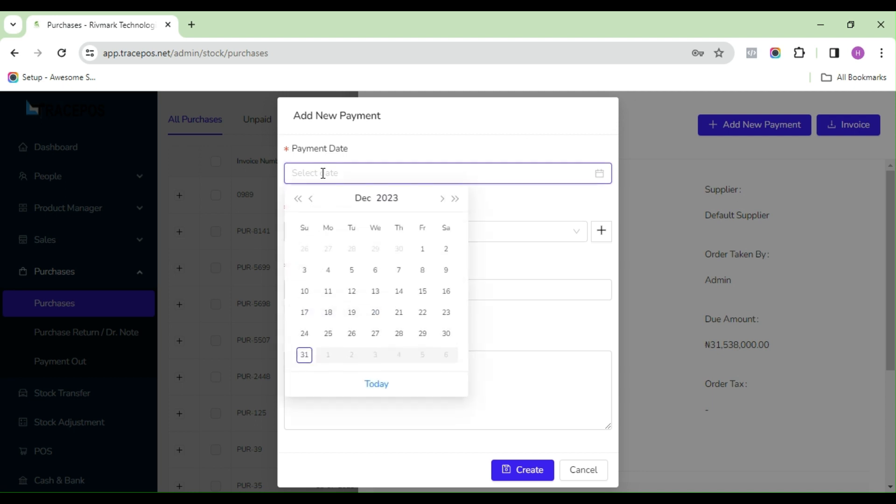
click(304, 357)
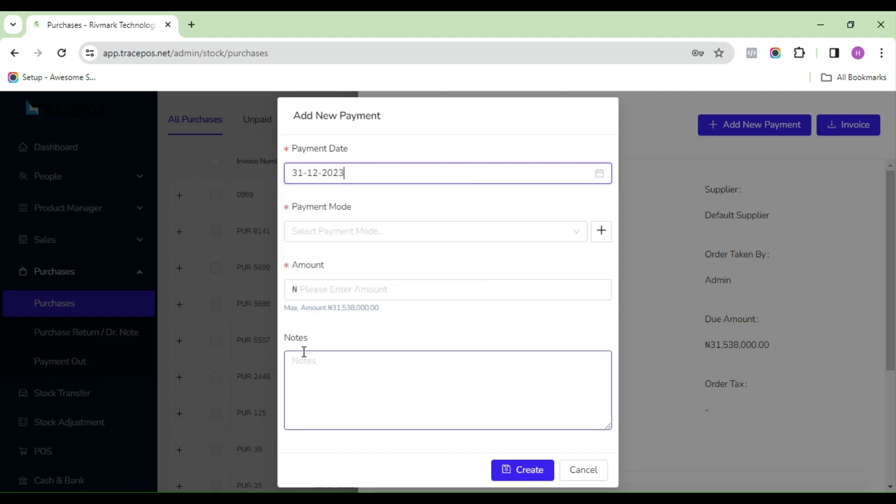
click(318, 238)
click(316, 258)
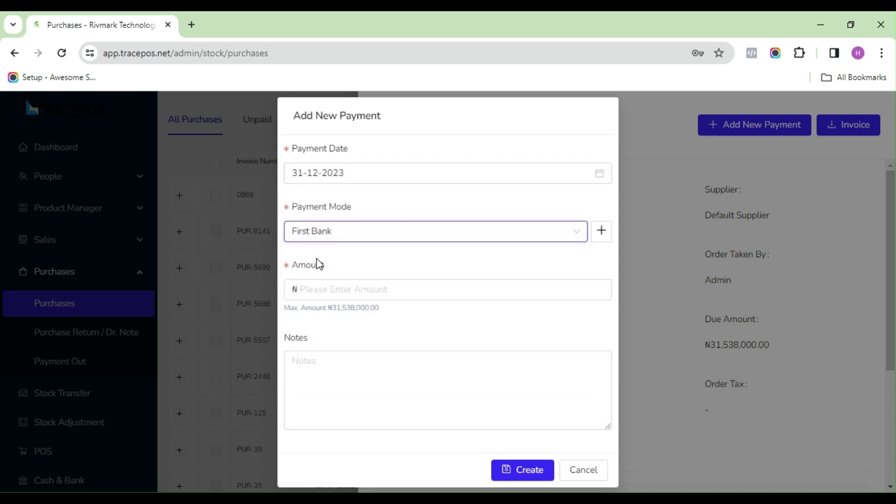
Step: Enter 31538000 as the payment amount and create the payment
click(314, 288)
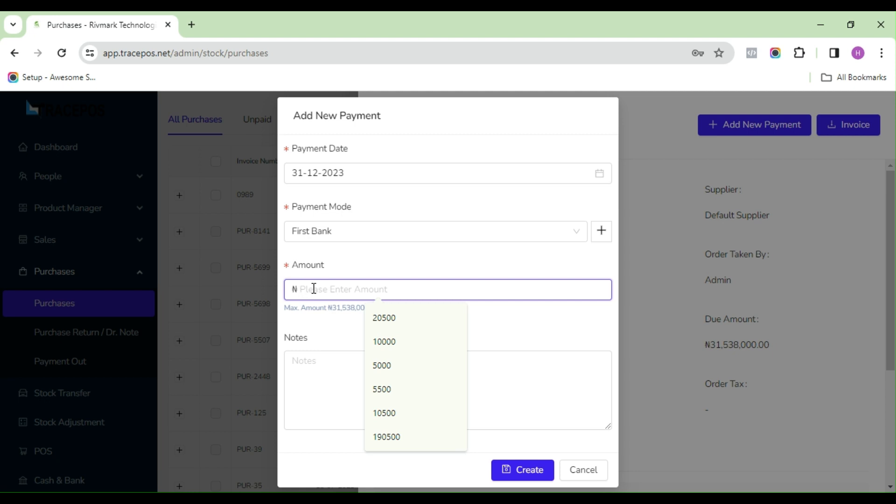
text(31)
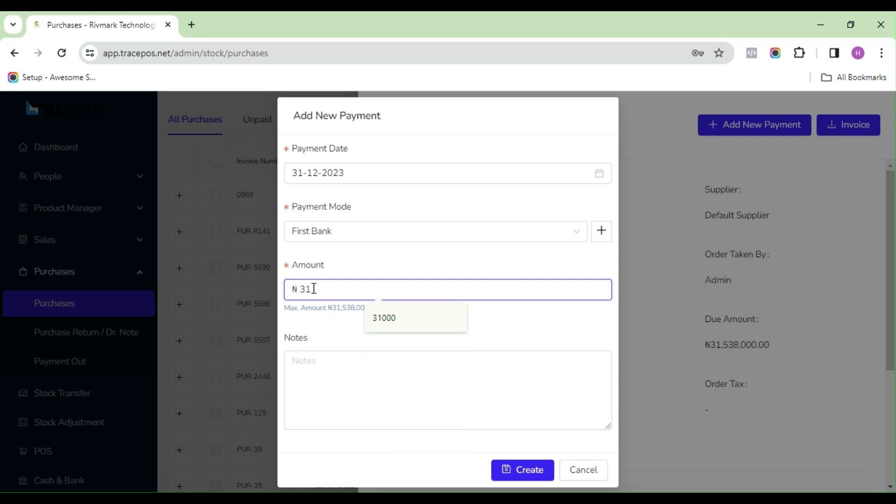
text(53)
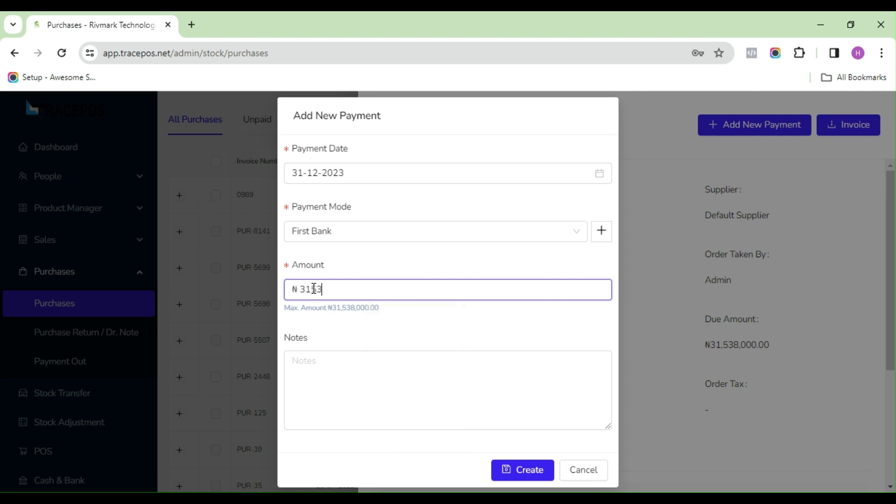
text(8000)
click(529, 478)
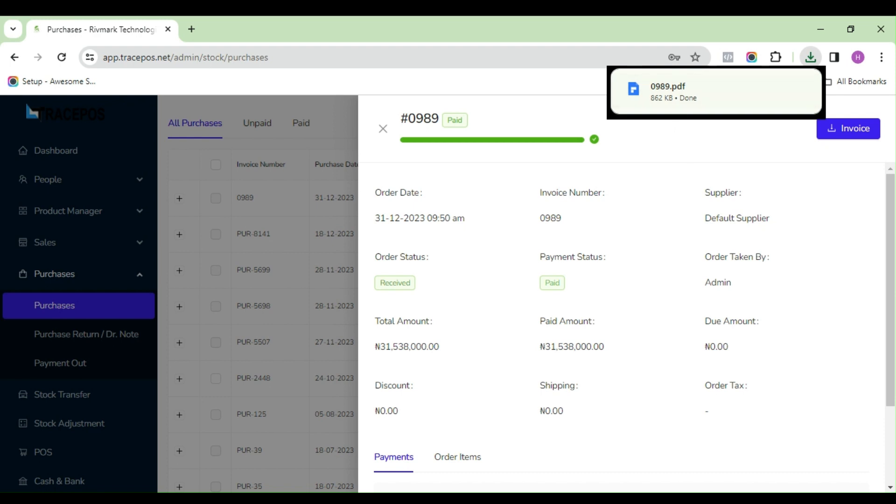
Step: Open the purchase's downloaded PDF invoice, and close the purchase details to return to the purchases list
click(690, 92)
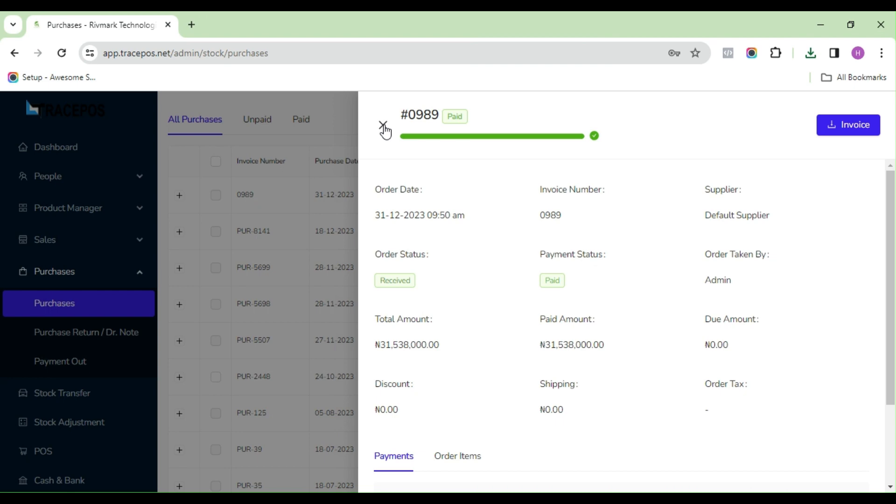
click(384, 127)
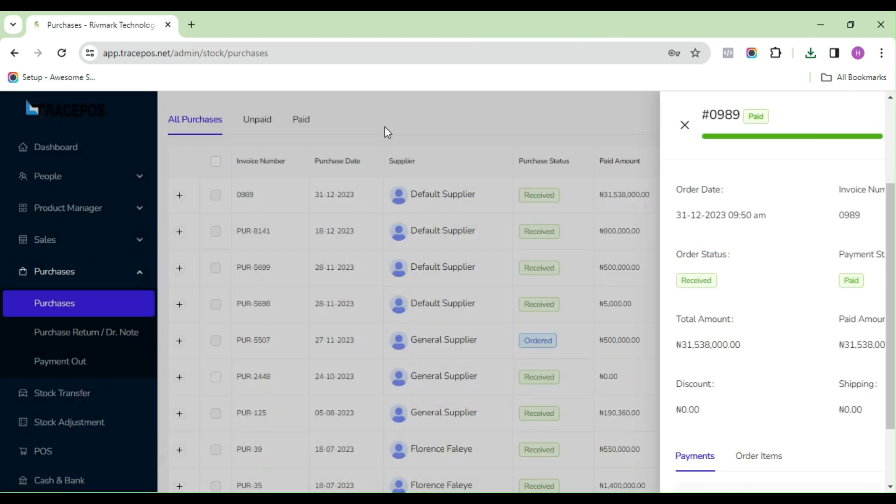
scroll(728, 275, up, 3)
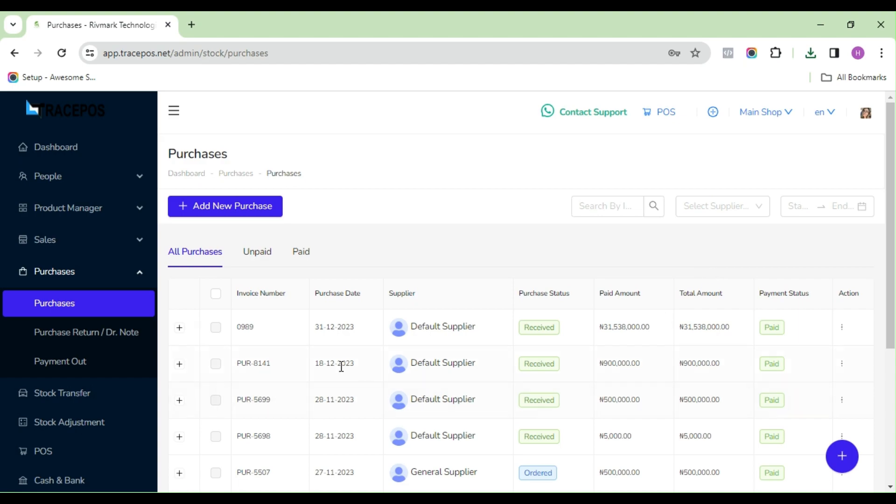